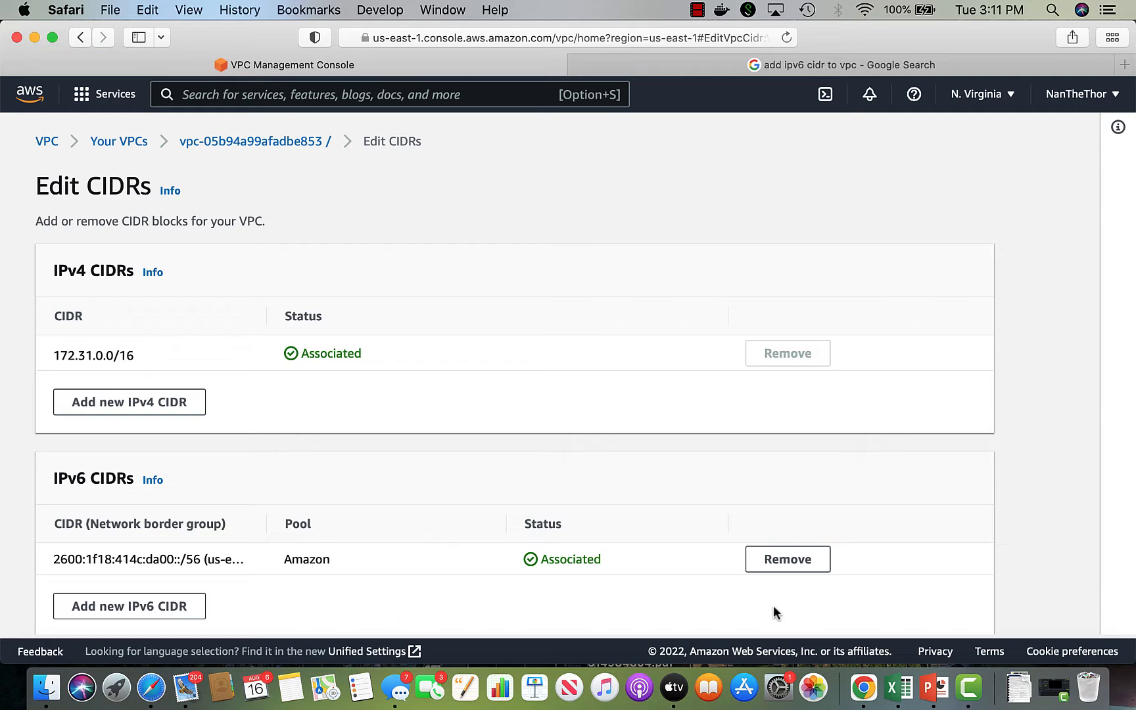
# Step: Close the VPC's CIDR editor and return to the list of VPCs to check the IPv6 CIDR column
pyautogui.scroll(-2, 773, 608)
pyautogui.click(955, 603)
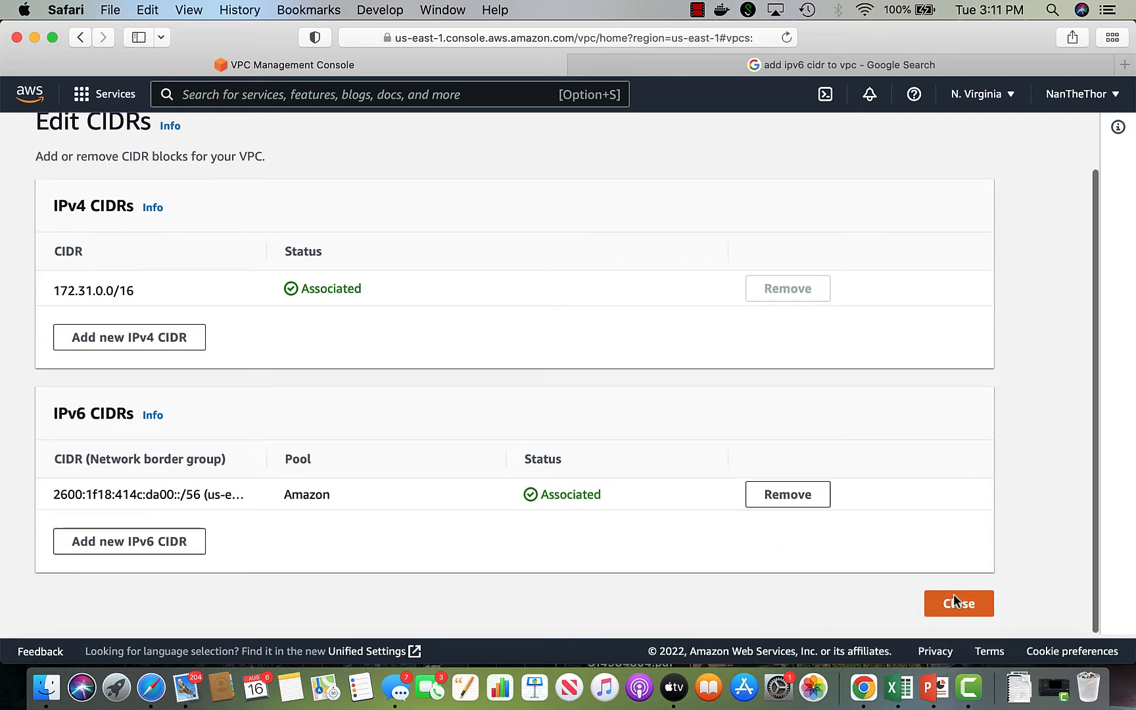
pyautogui.moveTo(1034, 219); pyautogui.dragTo(975, 219)
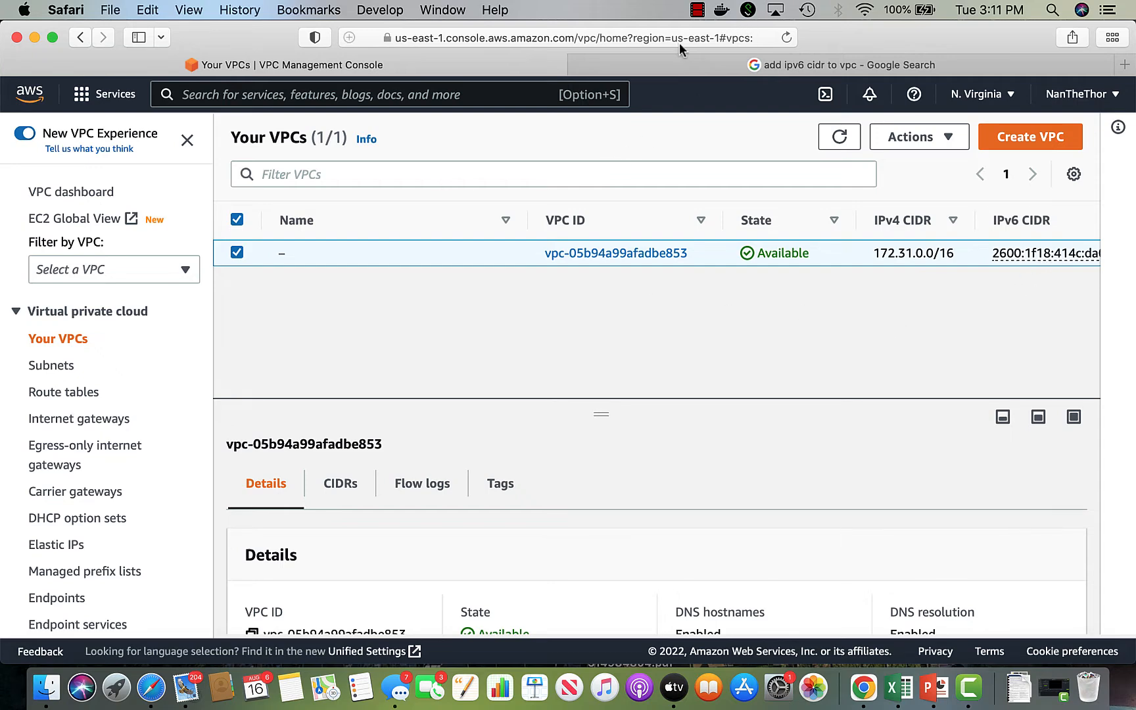
# Step: Search for the eks service, open Elastic Kubernetes Service, and start creating a new cluster
pyautogui.click(357, 94)
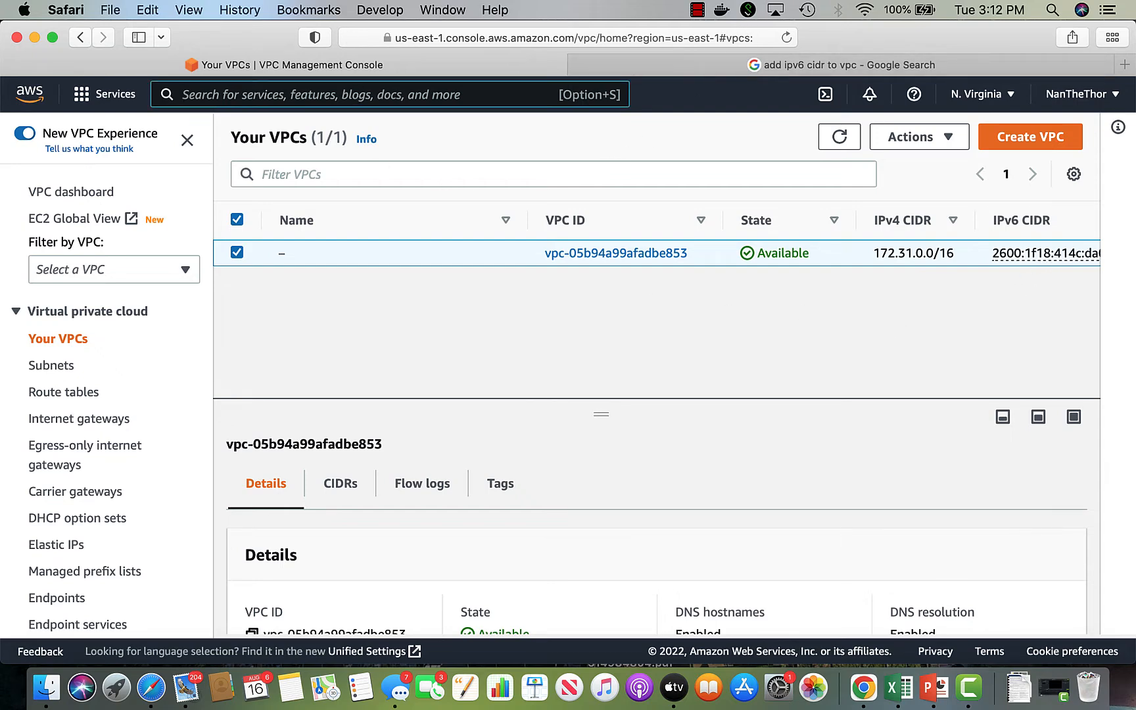
pyautogui.write('eks')
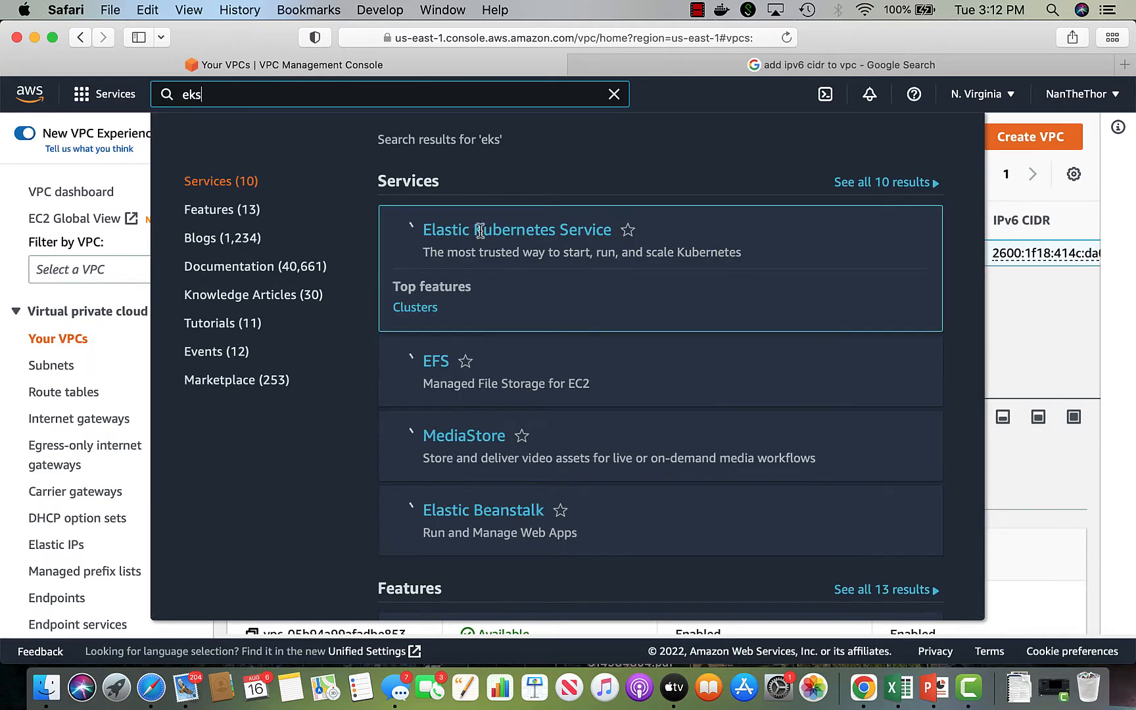
pyautogui.click(479, 230)
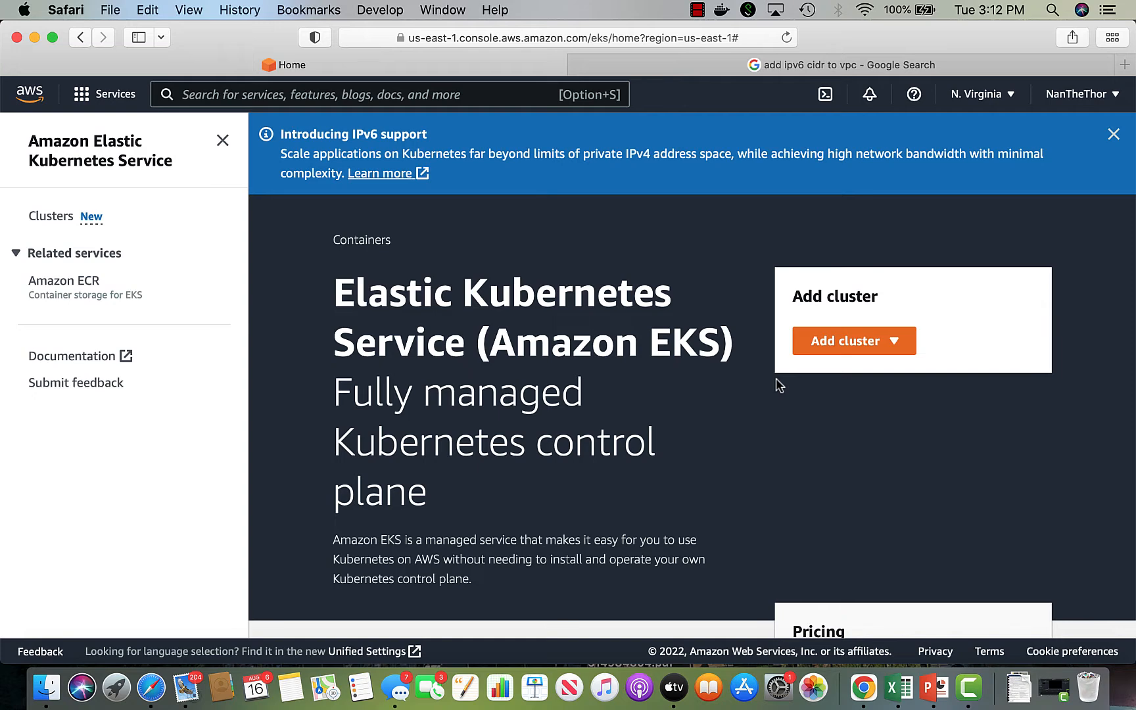
pyautogui.click(824, 346)
pyautogui.click(837, 370)
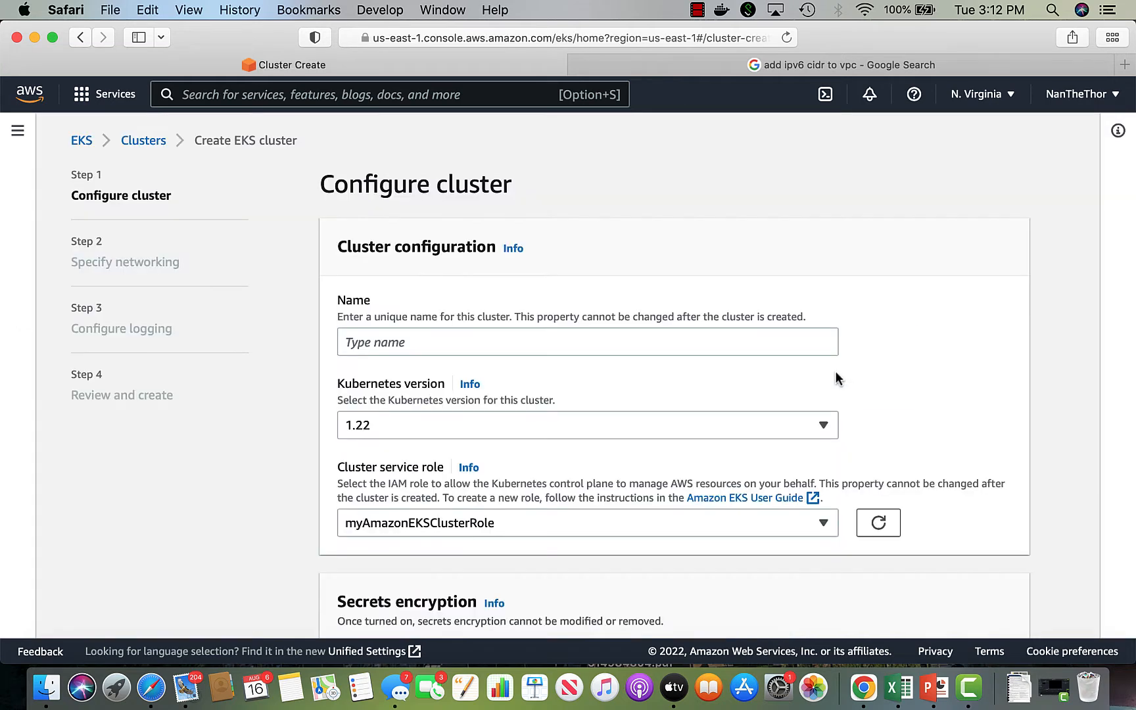
# Step: Name the cluster ipv6-test-cluster and proceed to the networking settings with the other cluster options at their defaults
pyautogui.click(601, 343)
pyautogui.write('ipv')
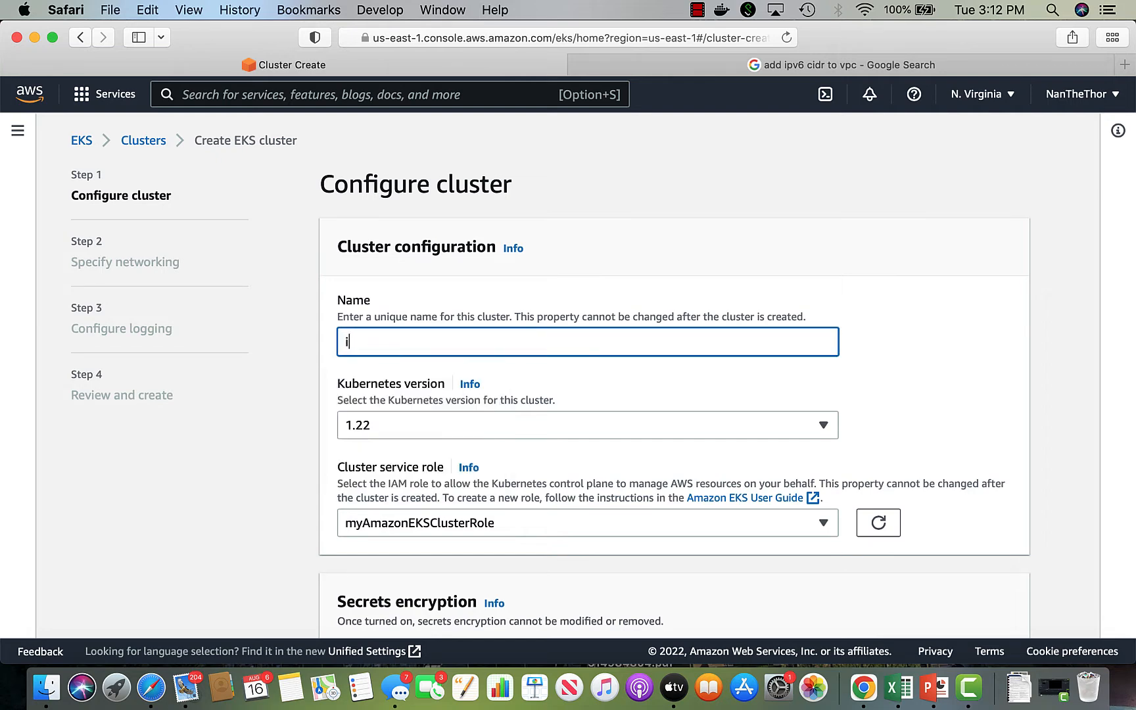
pyautogui.write('6-test-cluster')
pyautogui.click(856, 447)
pyautogui.scroll(-2, 885, 436)
pyautogui.scroll(-2, 885, 437)
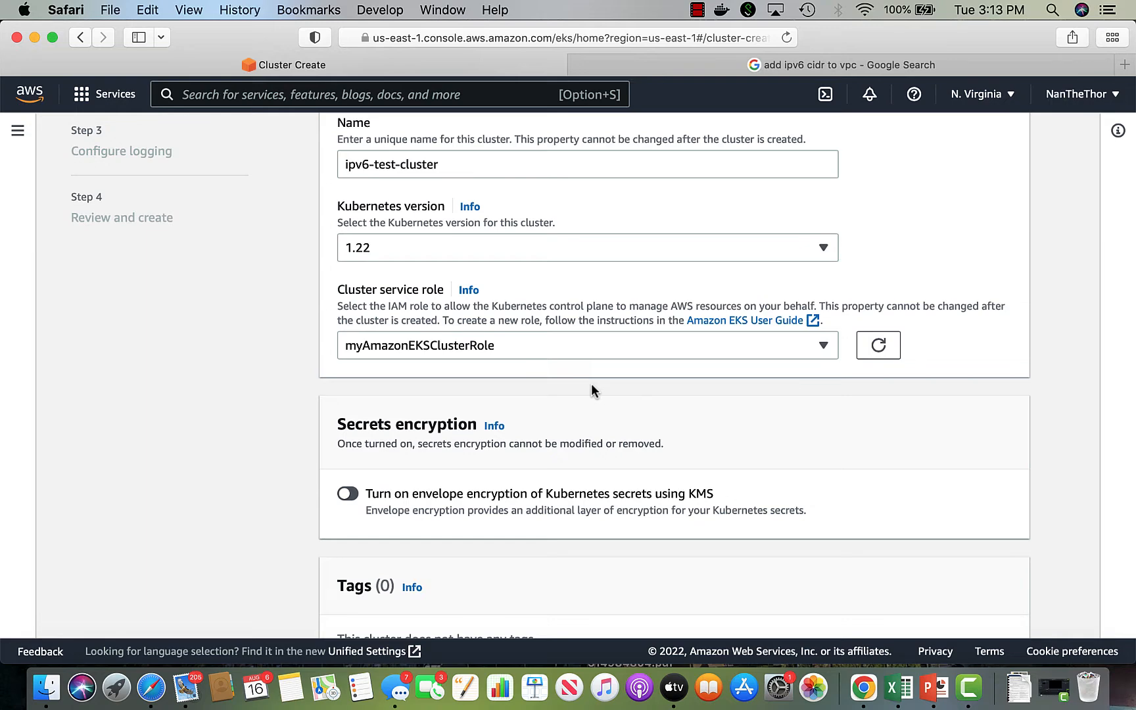
pyautogui.scroll(-5, 592, 388)
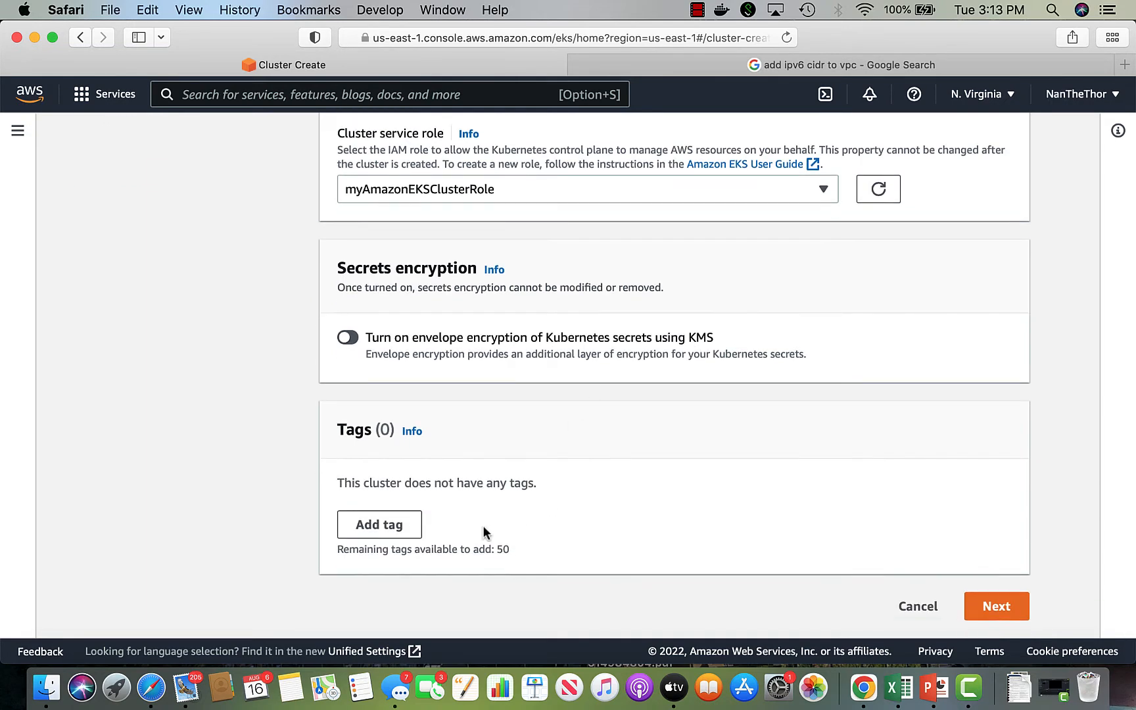
pyautogui.click(985, 608)
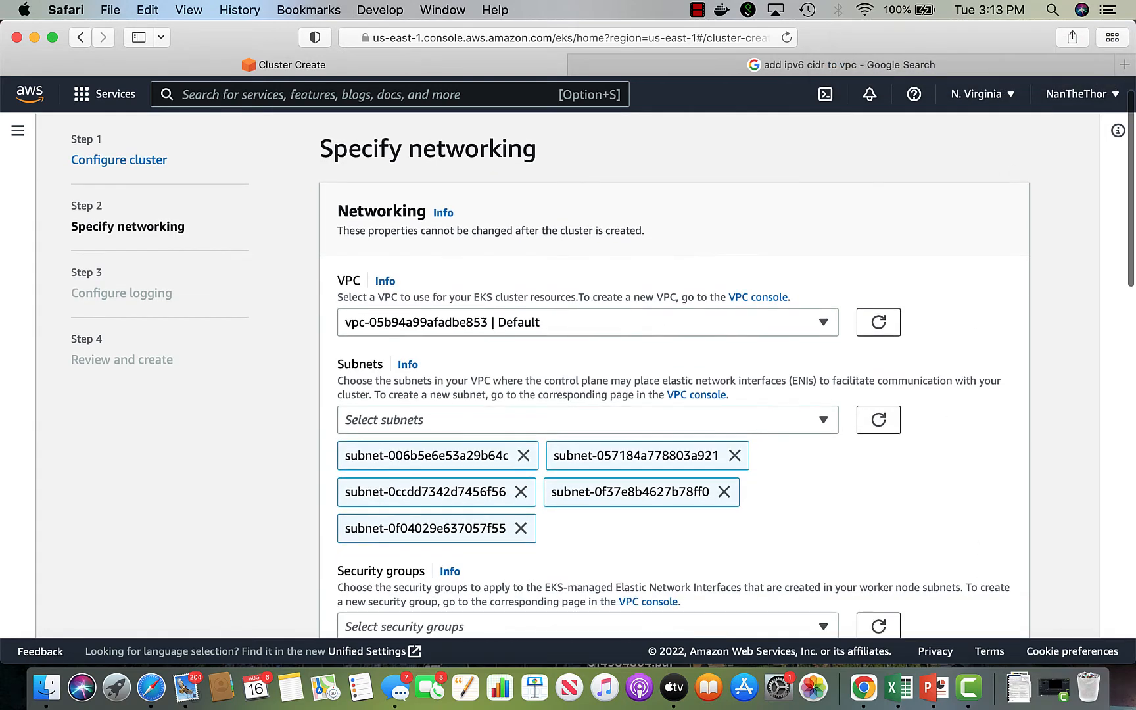
# Step: Check the preselected subnets and assign the launch-wizard-1, default and launch-wizard-2 security groups to the cluster
pyautogui.scroll(-2, 981, 219)
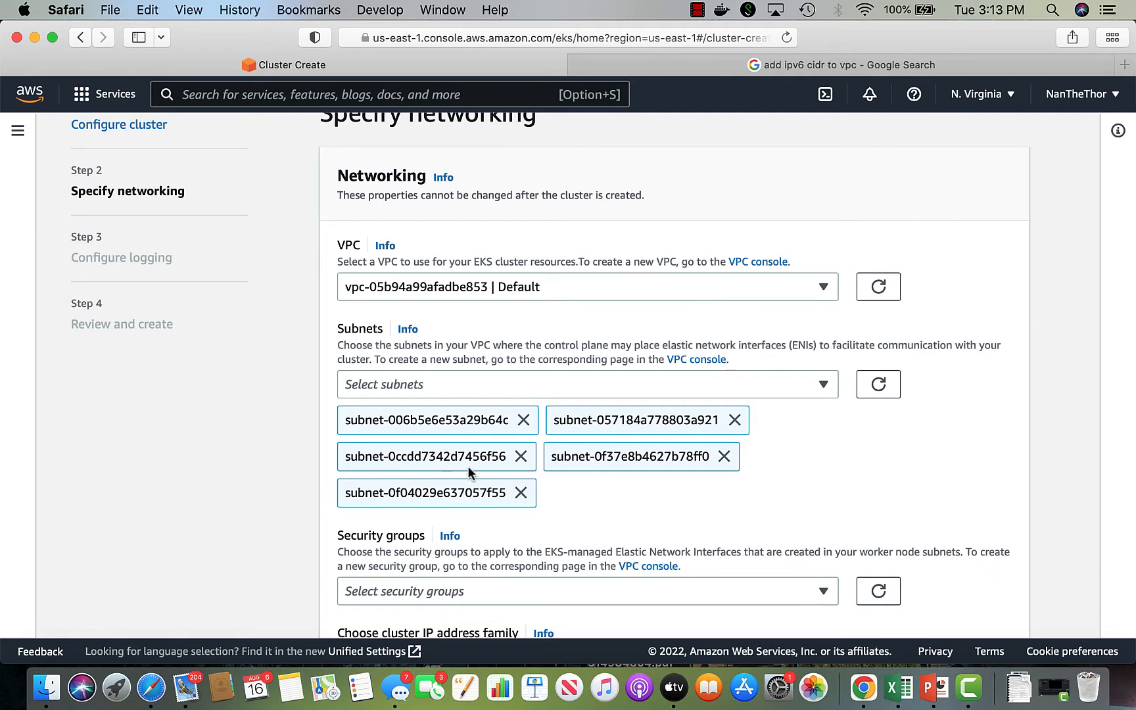
pyautogui.click(756, 386)
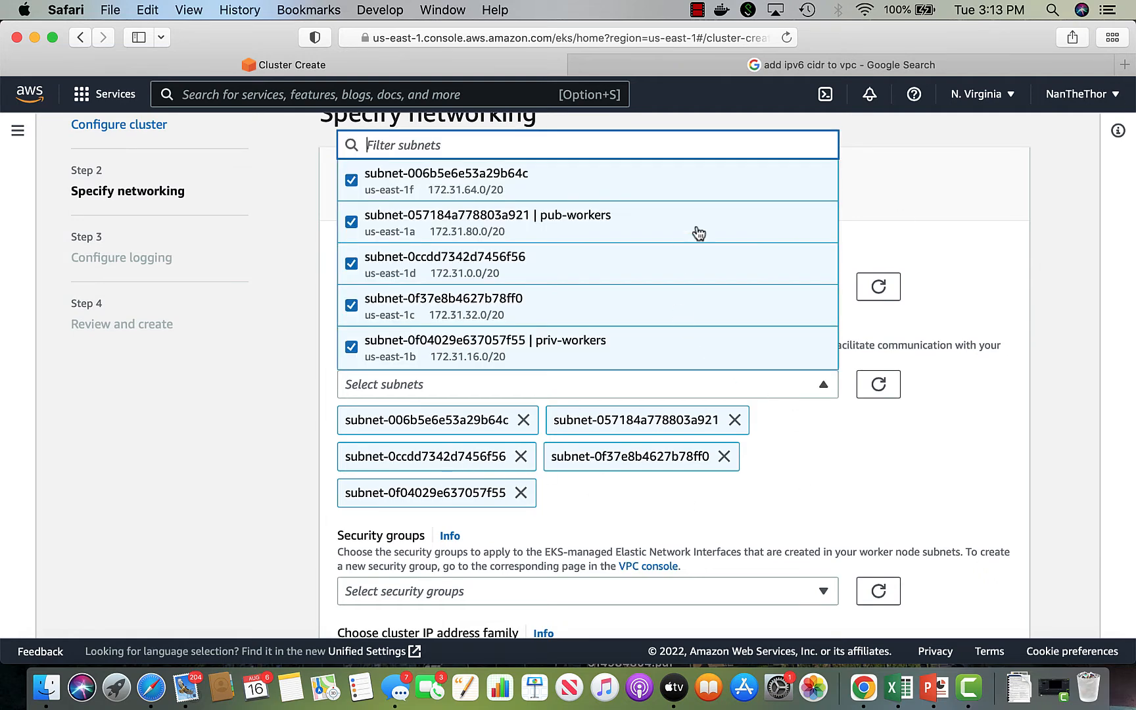
pyautogui.click(822, 455)
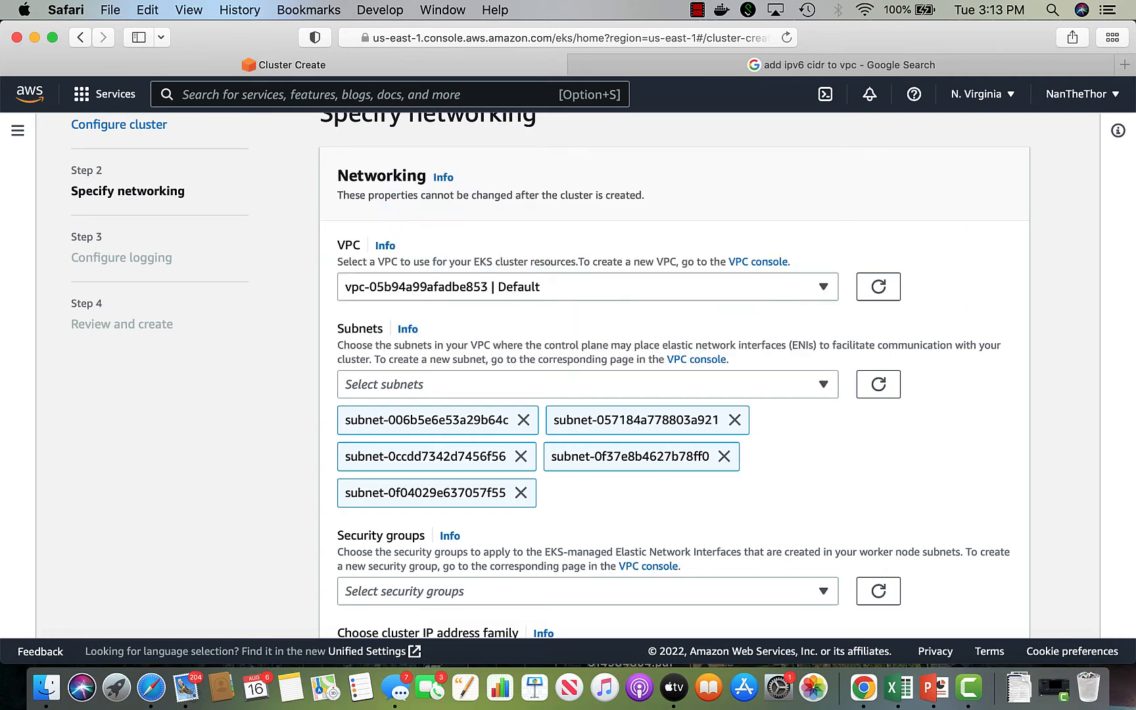
pyautogui.scroll(-5, 822, 454)
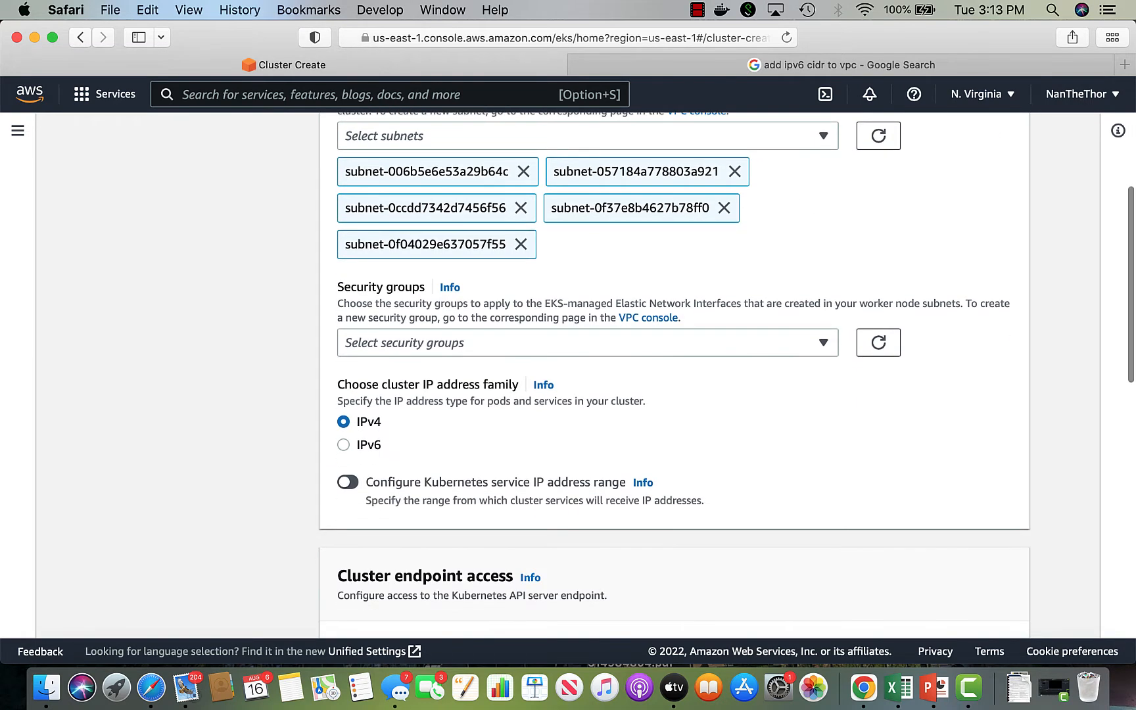
pyautogui.scroll(-1, 819, 437)
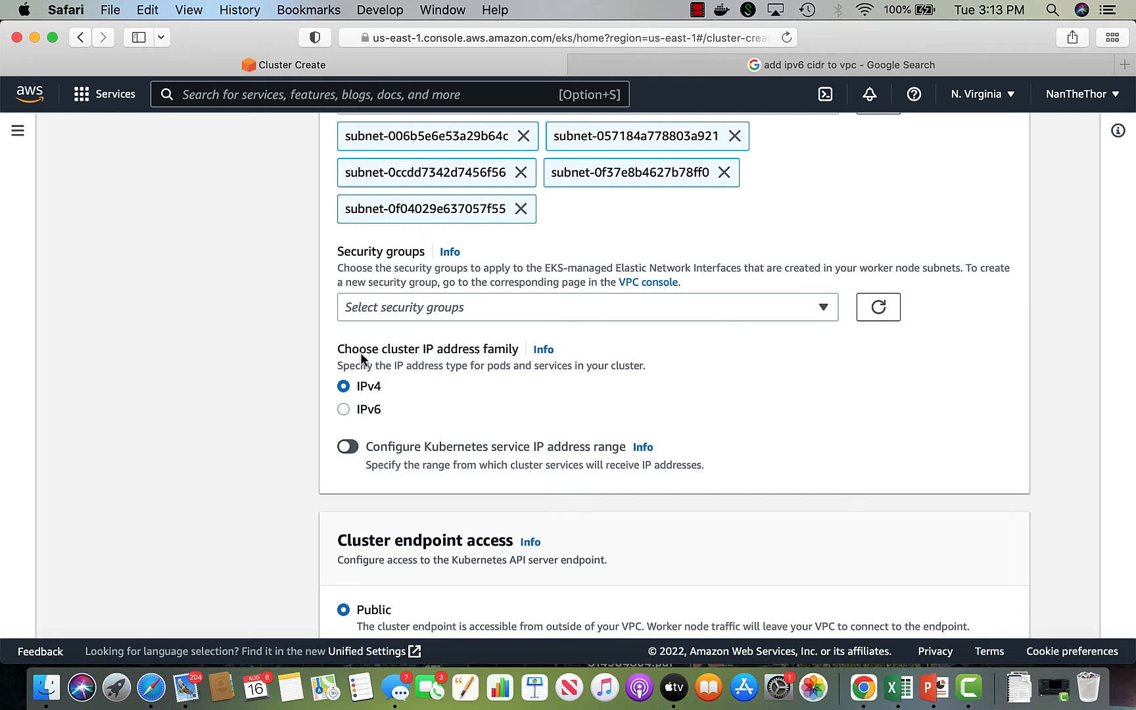
pyautogui.click(421, 305)
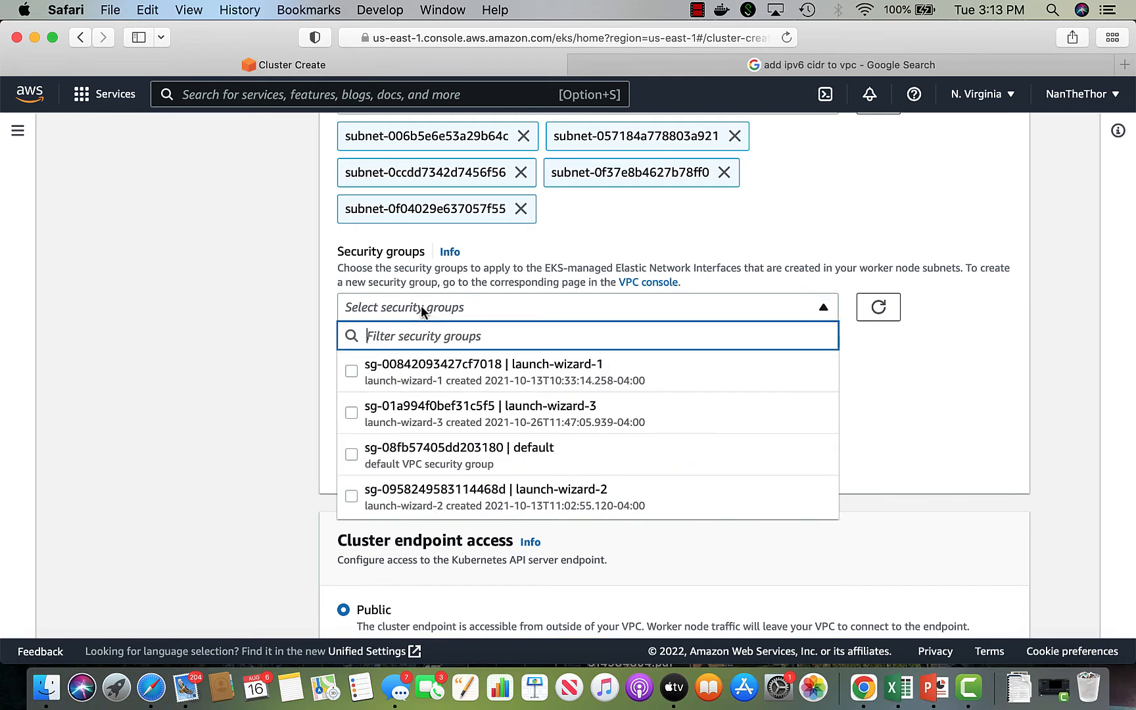
pyautogui.click(351, 371)
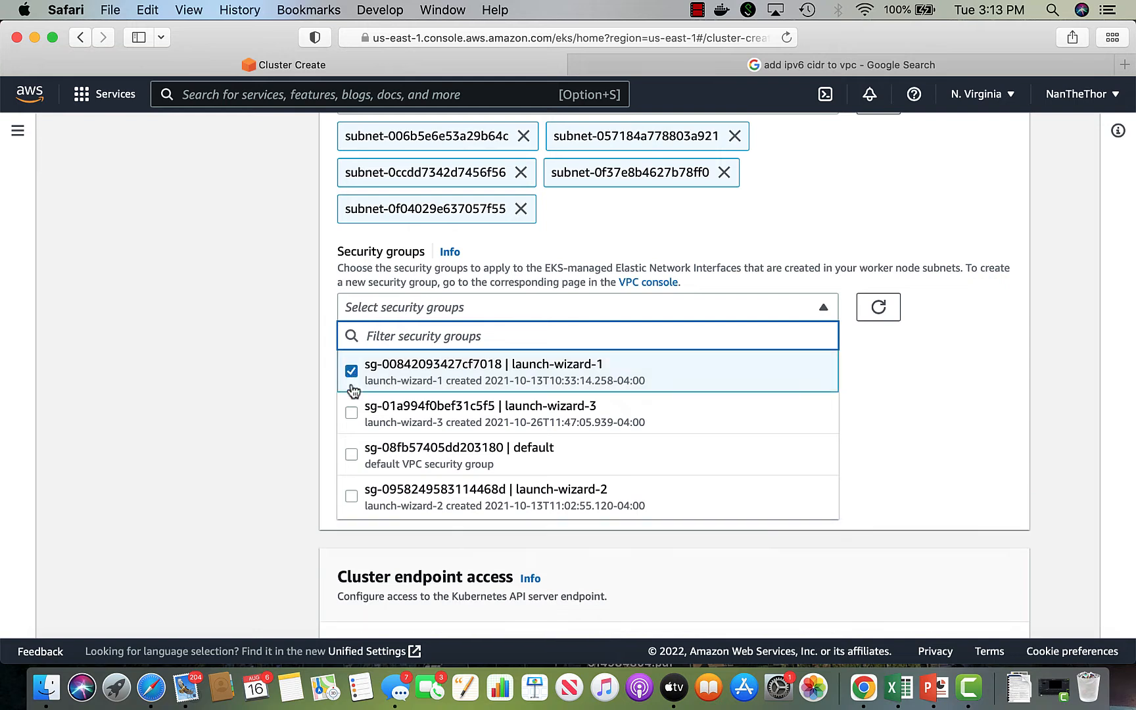
pyautogui.click(352, 454)
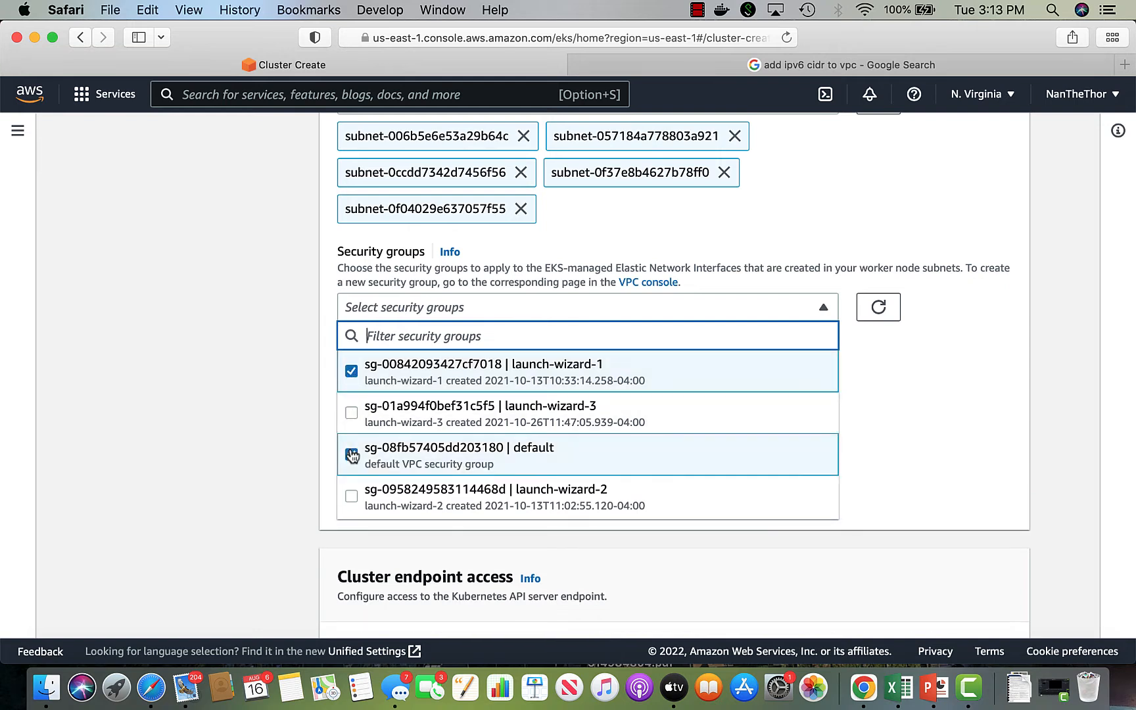
pyautogui.click(352, 498)
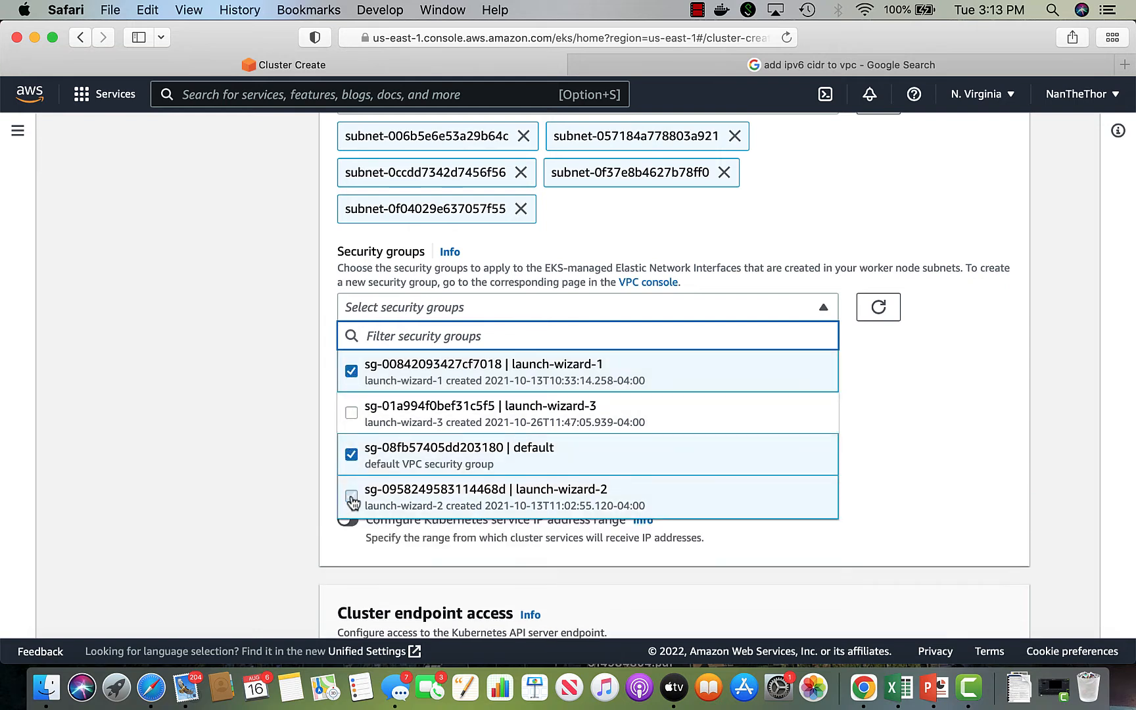
pyautogui.click(898, 386)
pyautogui.scroll(-3, 897, 385)
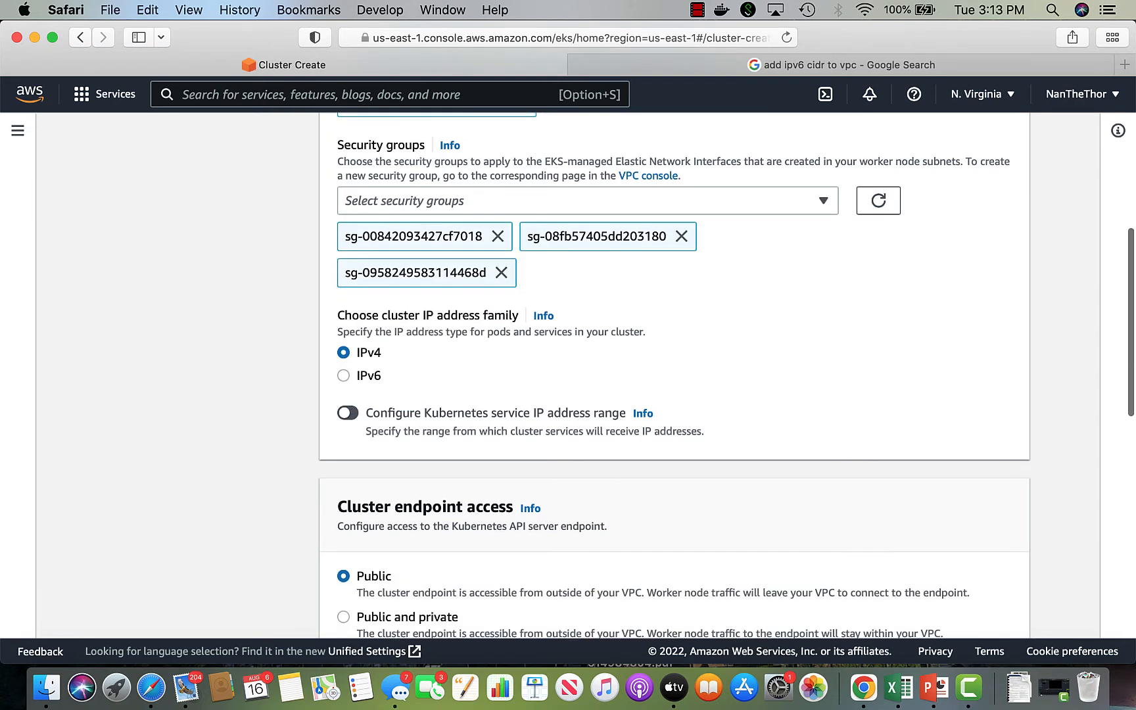
# Step: Consult the help on the cluster IP address family and set the family to IPv6
pyautogui.click(543, 316)
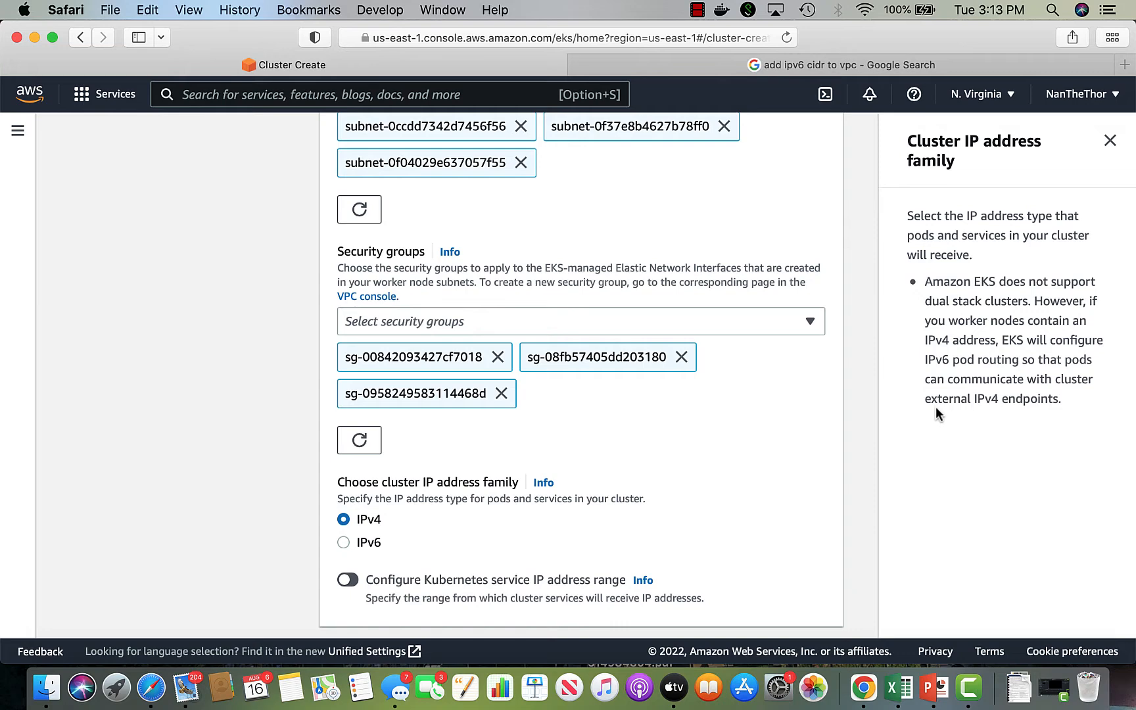
pyautogui.press('Down')
pyautogui.press('Down')
pyautogui.press('Down')
pyautogui.press('Down')
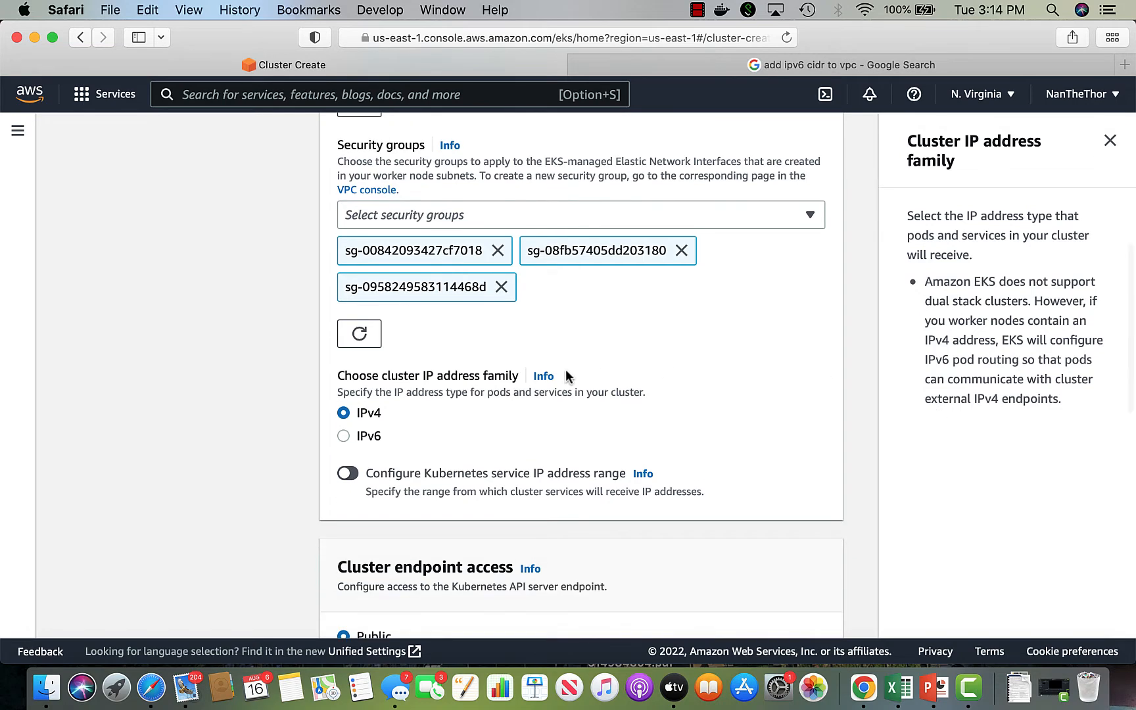
pyautogui.click(363, 439)
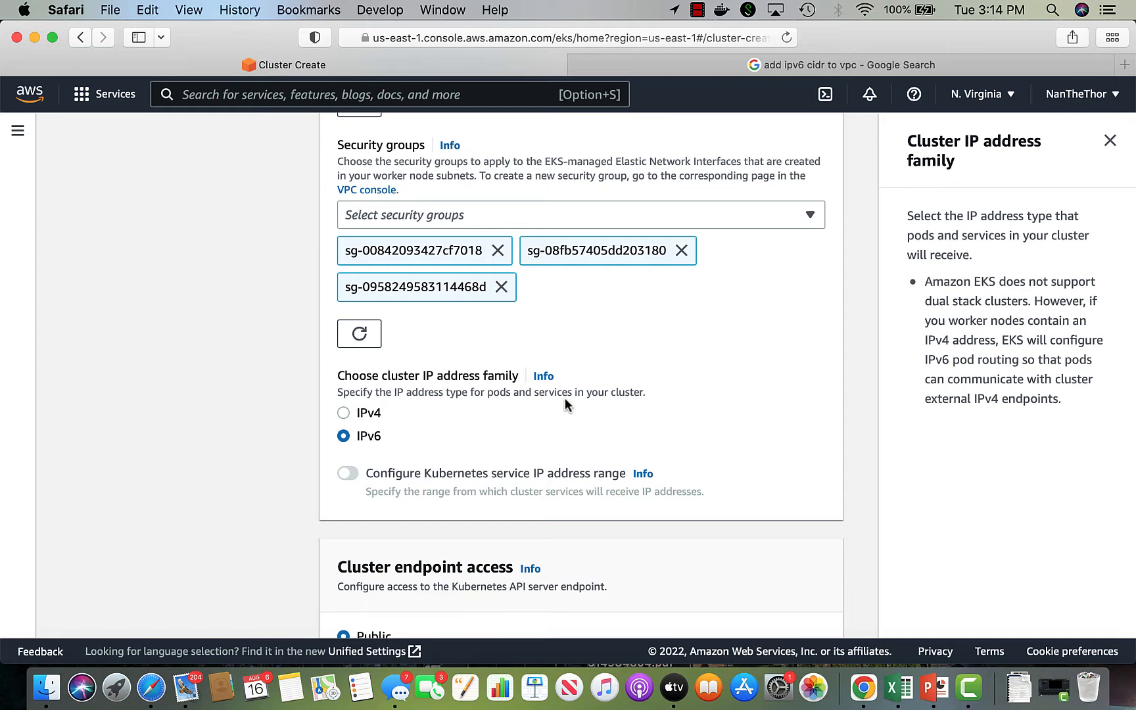
# Step: Set the cluster endpoint access to Private
pyautogui.scroll(-5, 564, 397)
pyautogui.scroll(-1, 565, 404)
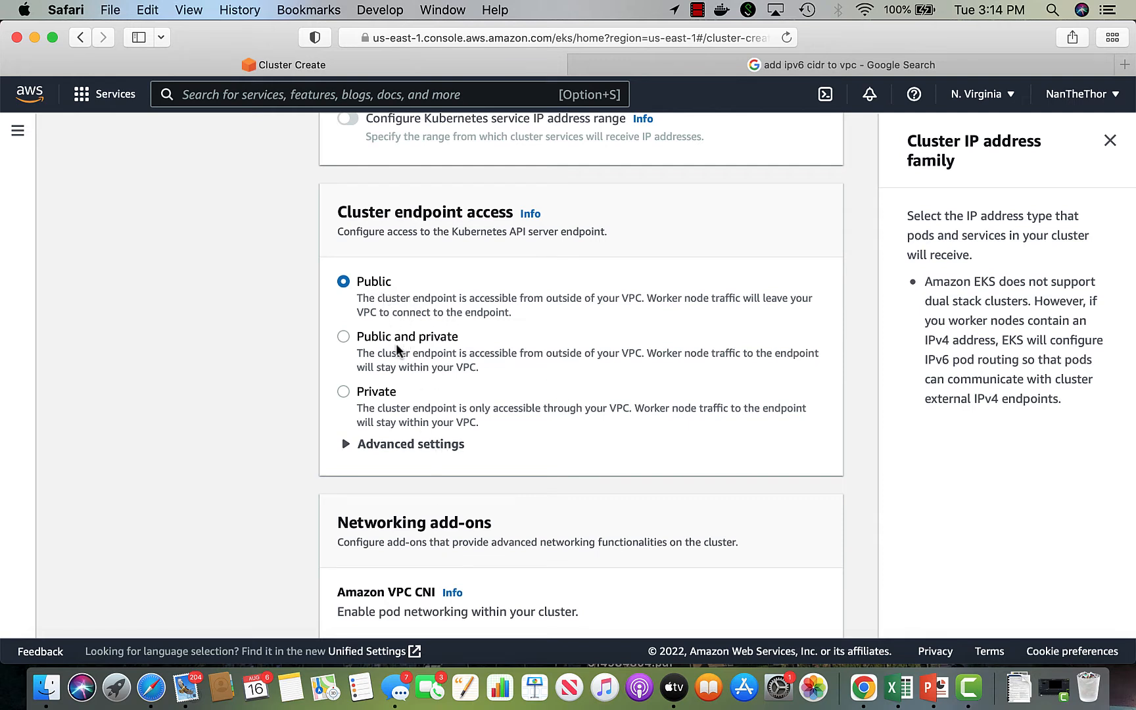
pyautogui.click(382, 394)
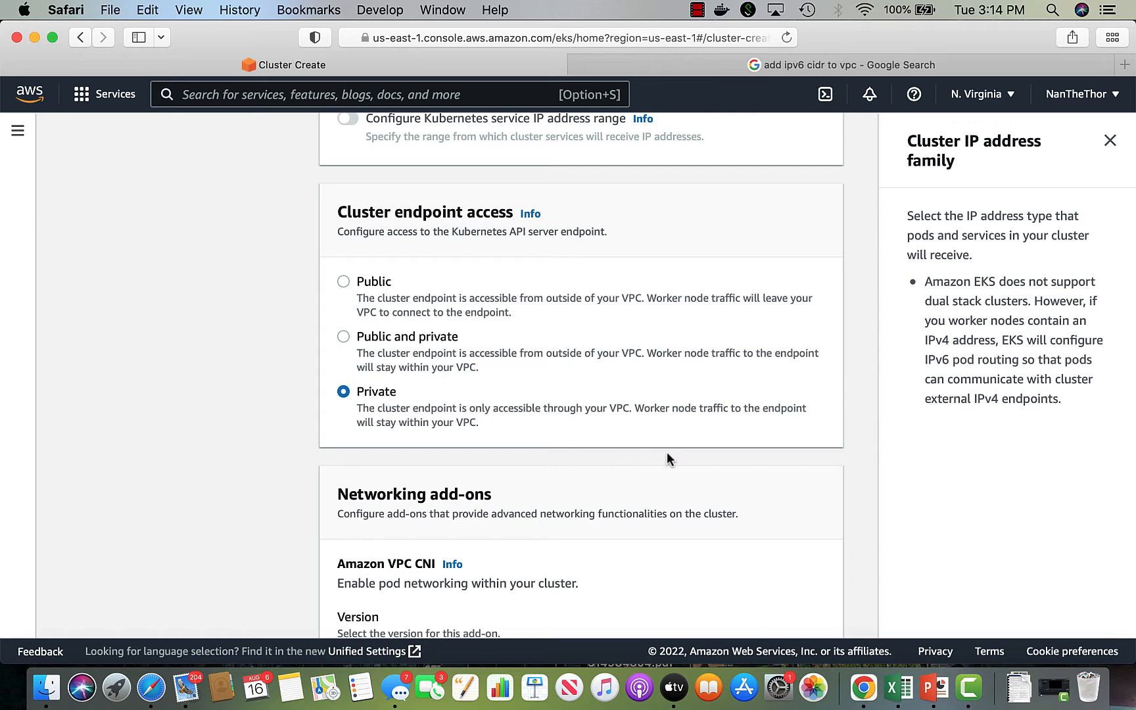
# Step: Consult the help on the Amazon VPC CNI add-on and set its version to v1.10.2-eksbuild.1
pyautogui.scroll(-5, 667, 451)
pyautogui.scroll(-6, 664, 439)
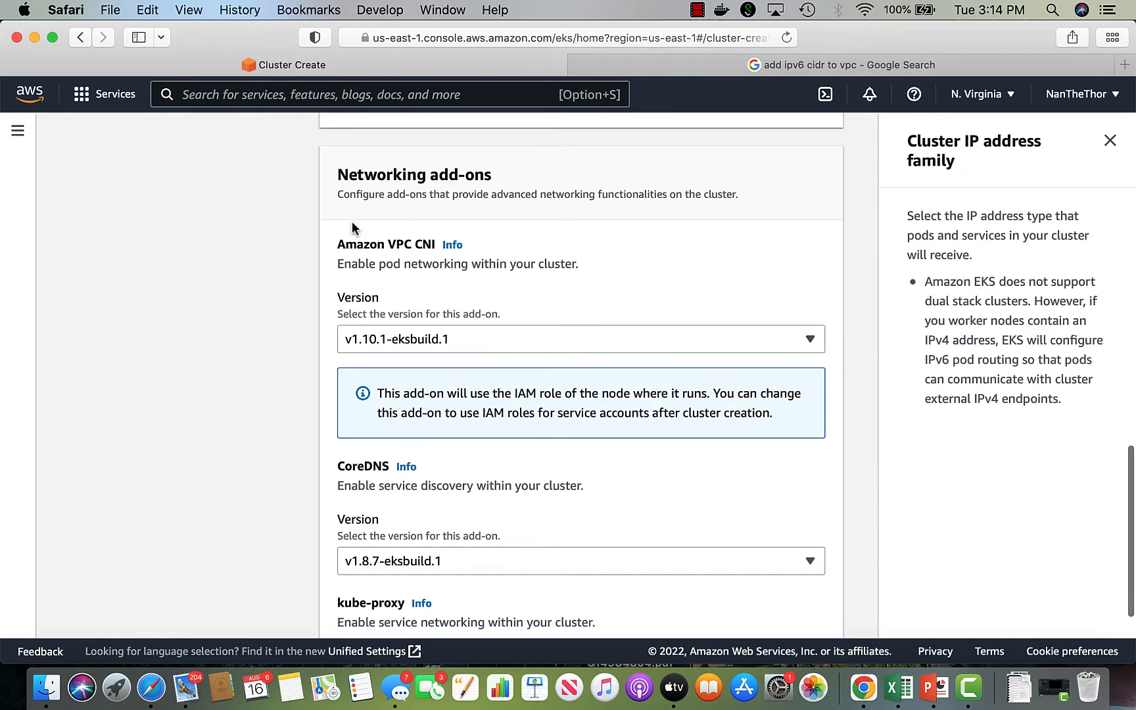
pyautogui.click(452, 245)
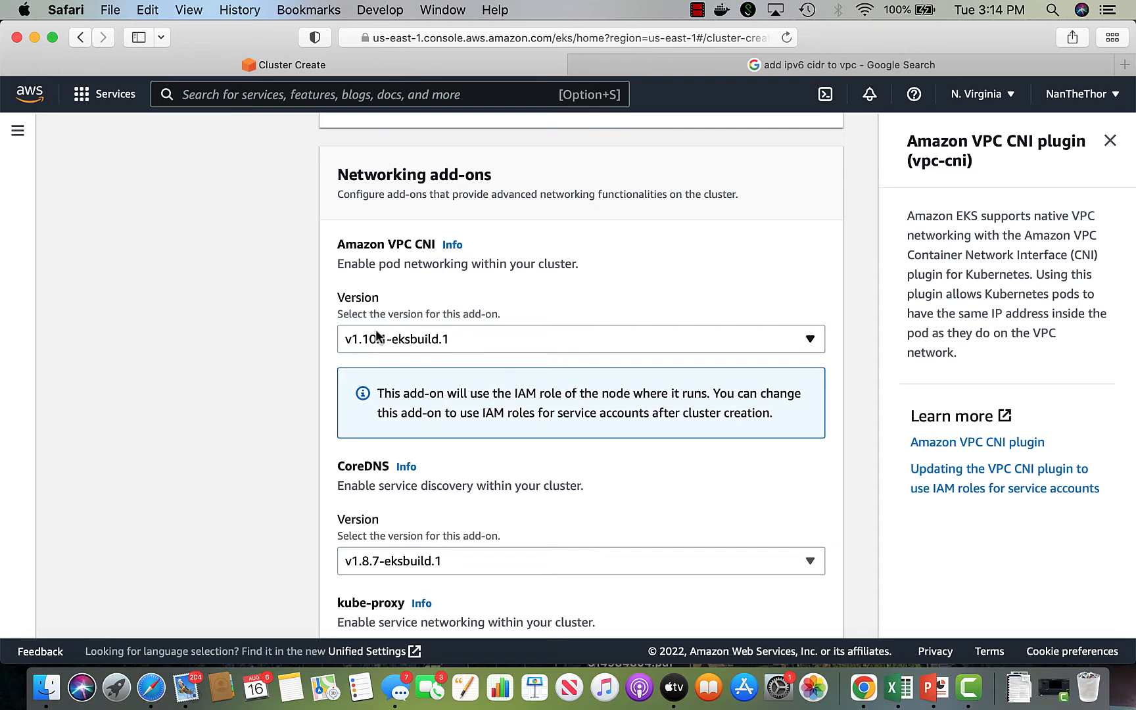
pyautogui.click(484, 338)
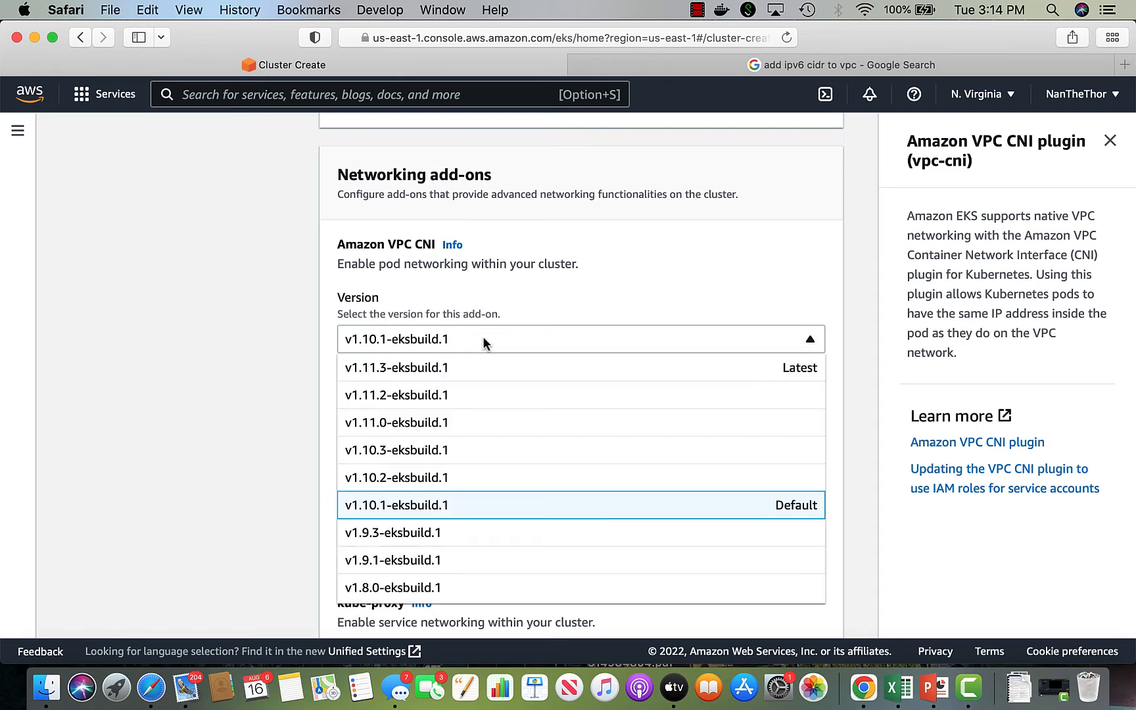
pyautogui.click(416, 480)
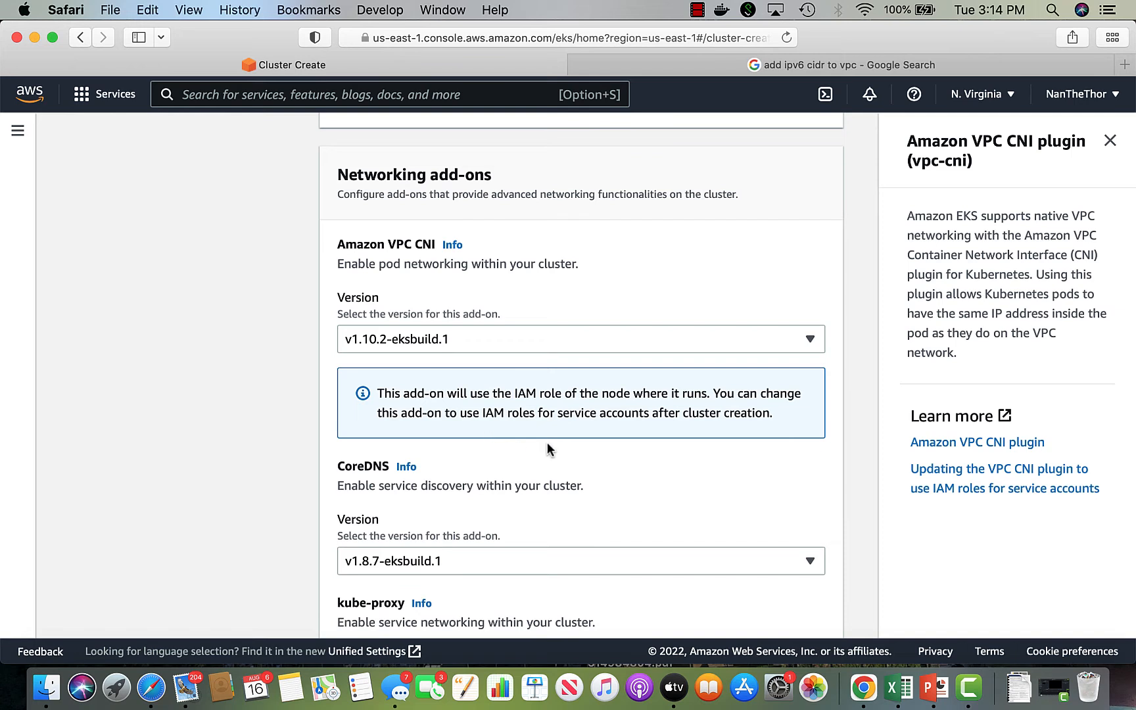
pyautogui.scroll(-4, 546, 449)
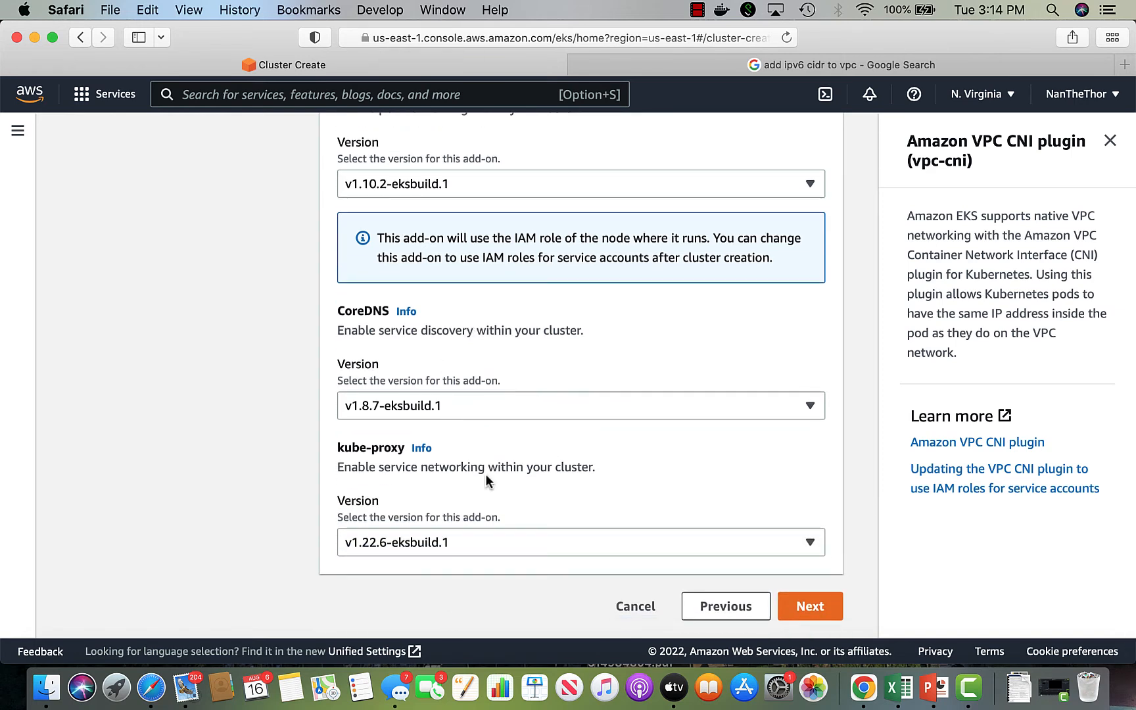
# Step: Set the Amazon VPC CNI add-on to its default version v1.10.1-eksbuild.1 and proceed to the logging settings
pyautogui.click(529, 186)
pyautogui.click(449, 350)
pyautogui.click(812, 608)
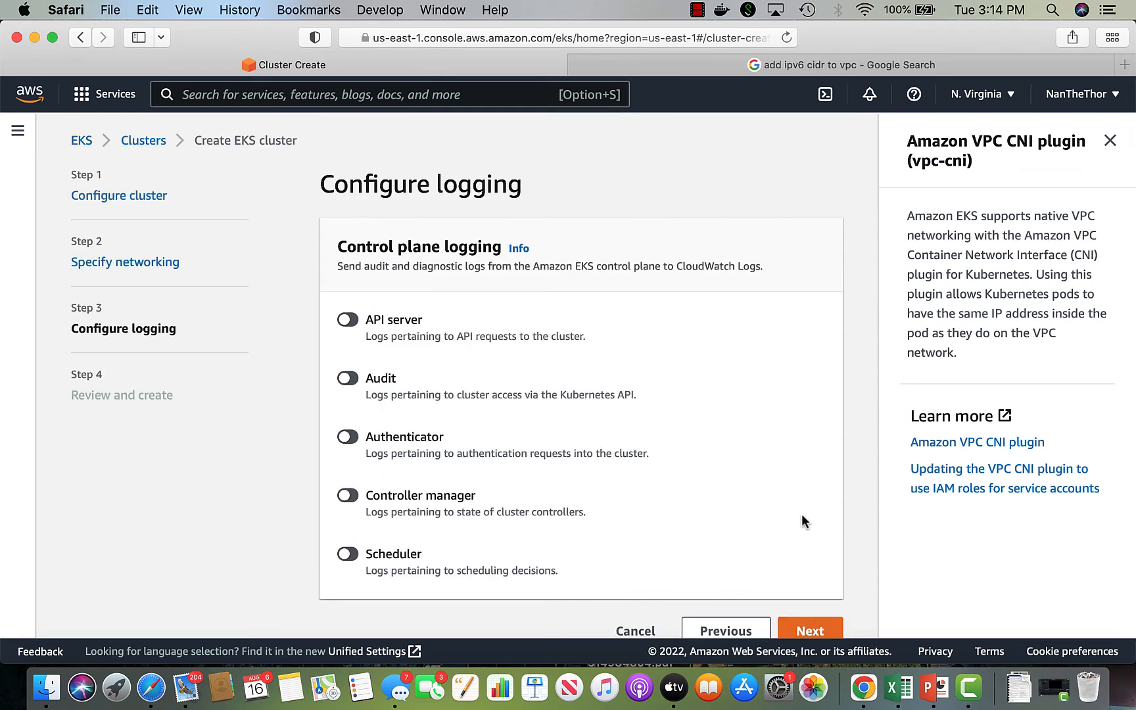
# Step: Leave all control plane logging off, review the cluster configuration and create the cluster
pyautogui.click(814, 628)
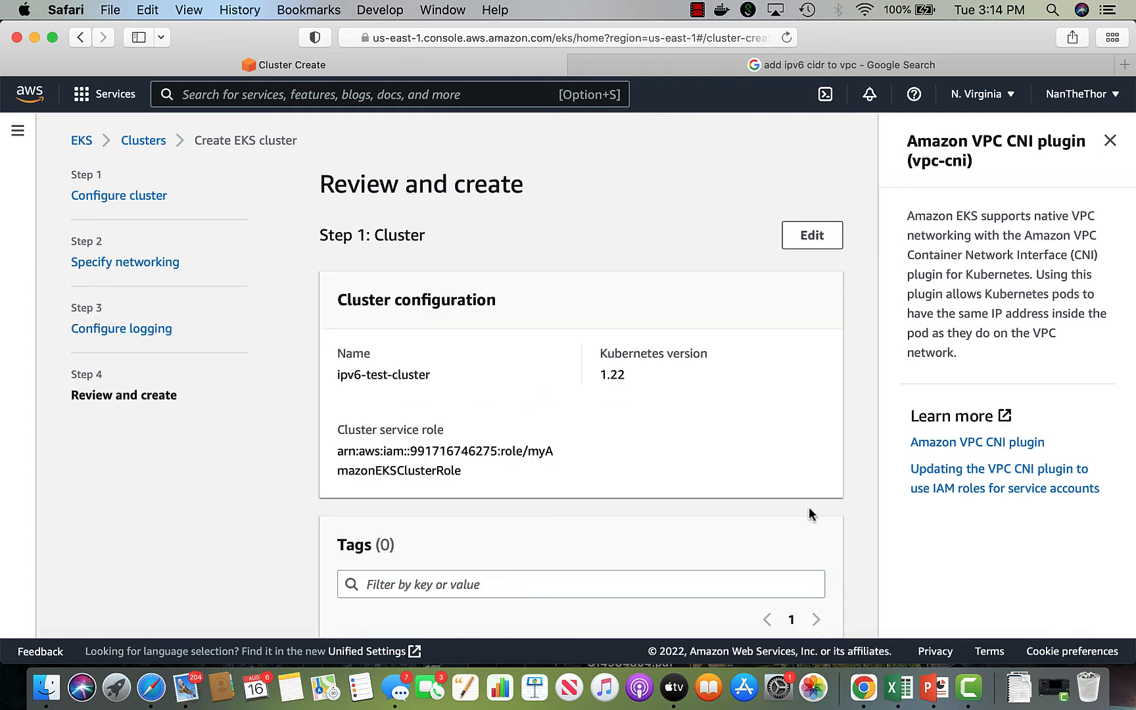
pyautogui.scroll(-3, 809, 506)
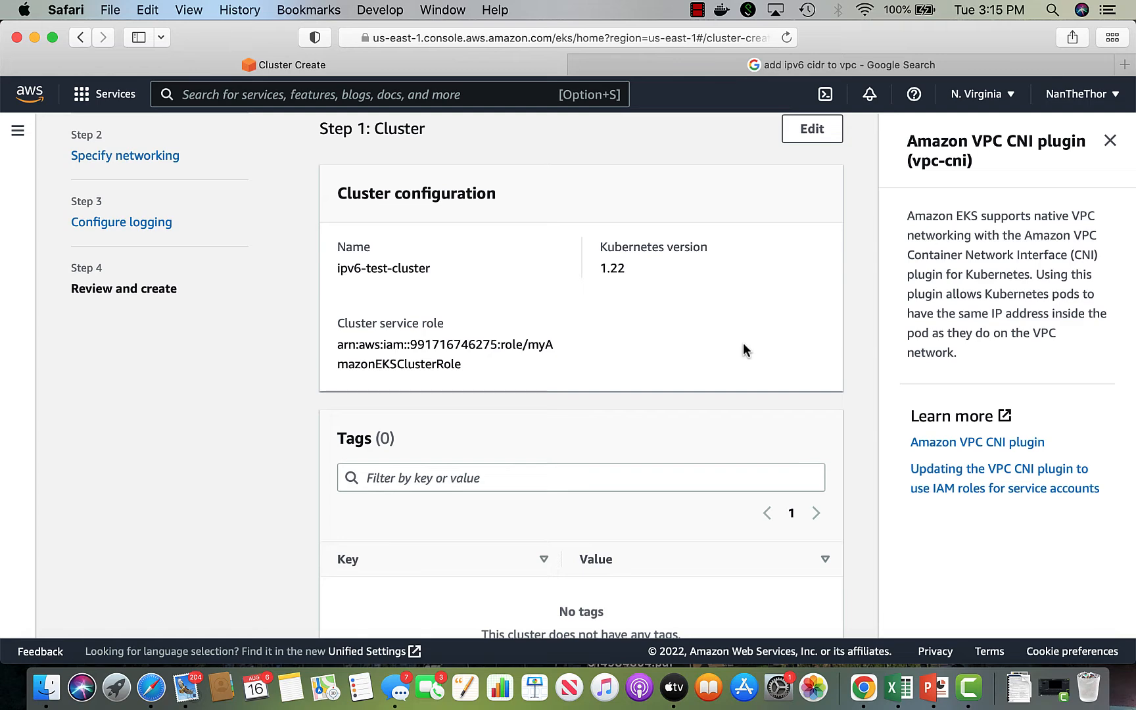
pyautogui.scroll(-2, 837, 320)
pyautogui.scroll(-12, 581, 375)
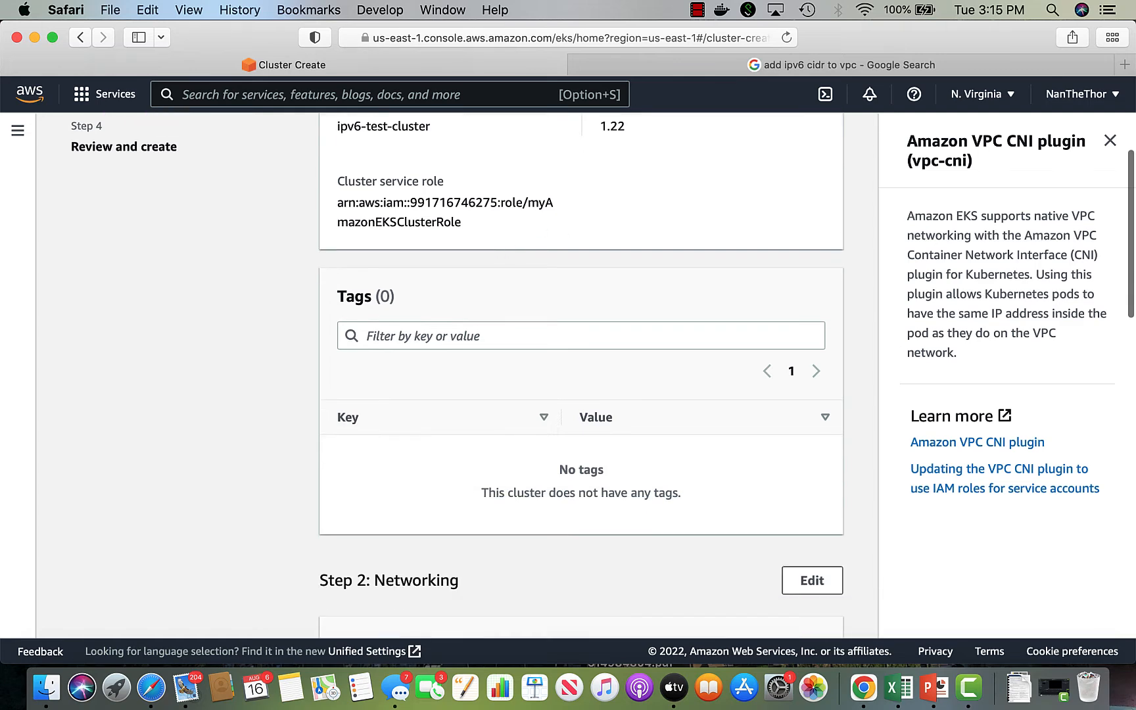
pyautogui.scroll(-2, 528, 355)
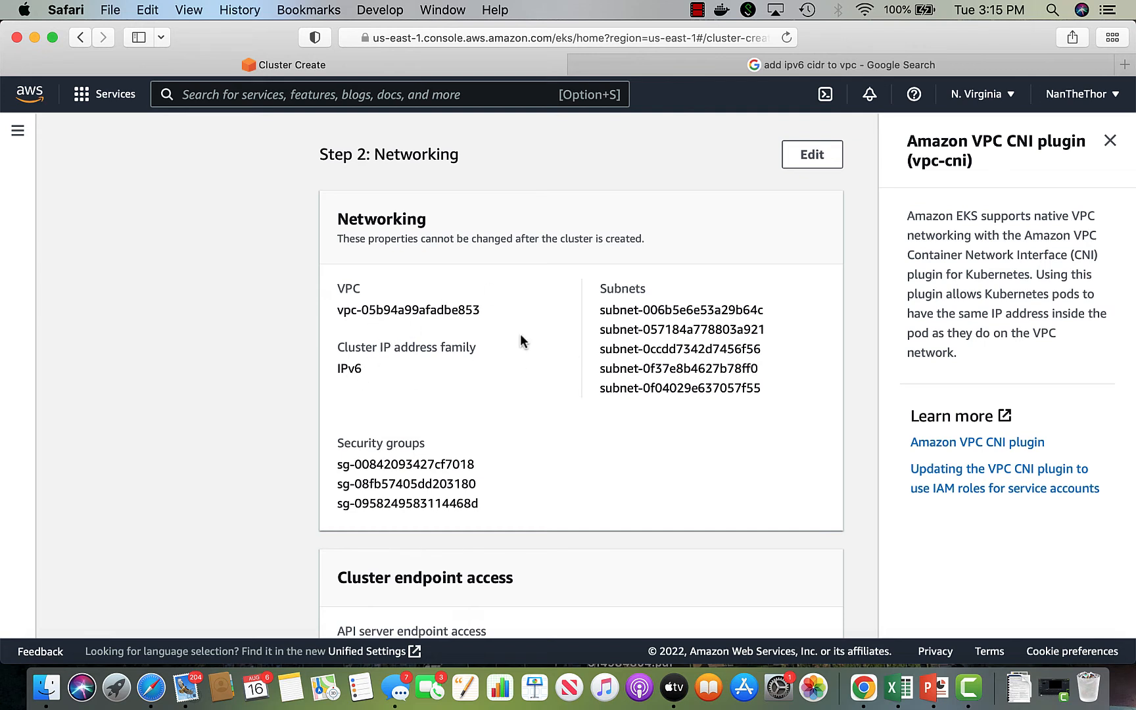
pyautogui.scroll(-6, 520, 336)
pyautogui.scroll(-11, 521, 335)
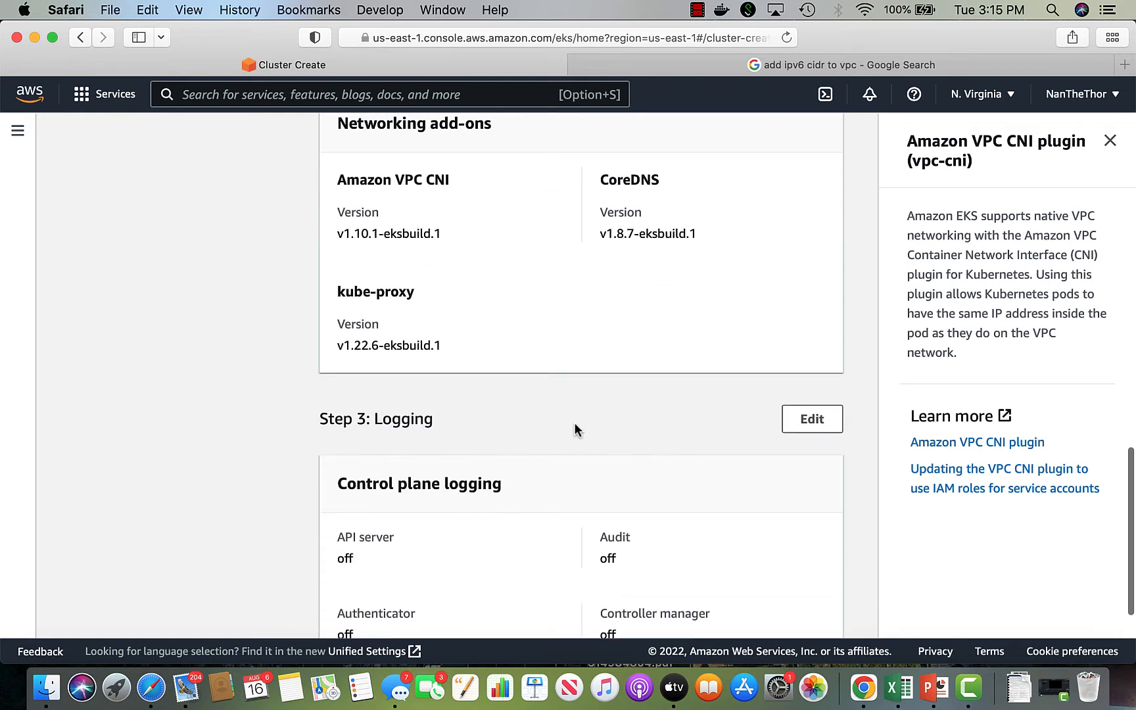
pyautogui.scroll(-5, 575, 427)
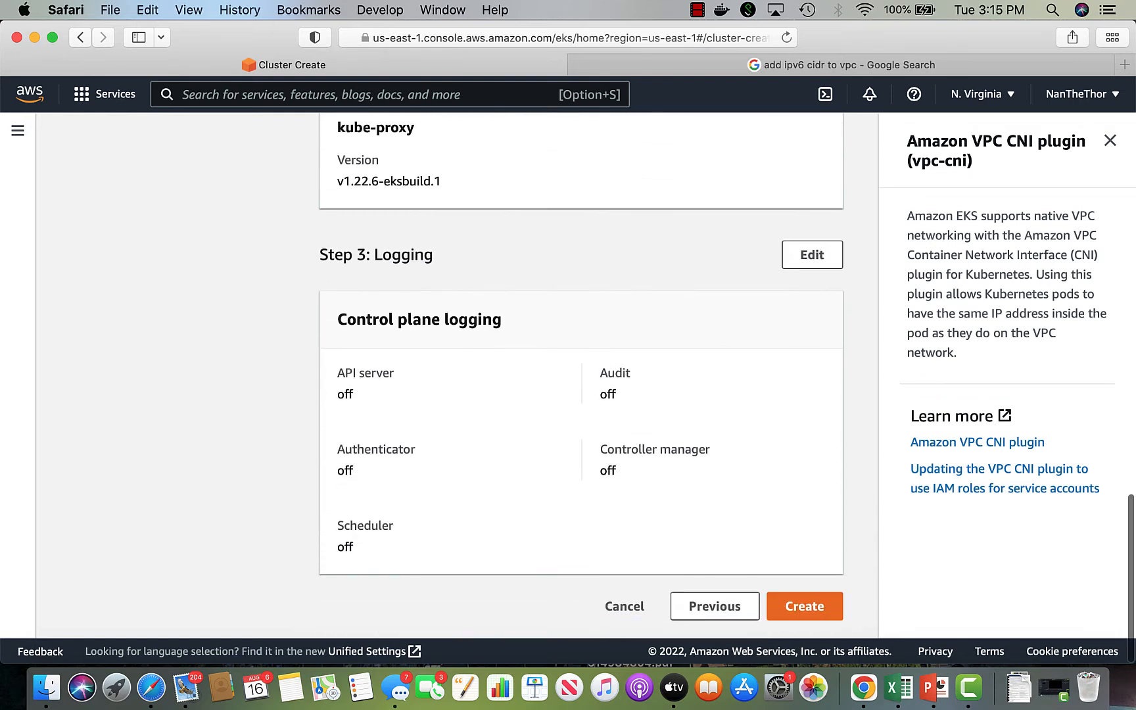
pyautogui.click(809, 603)
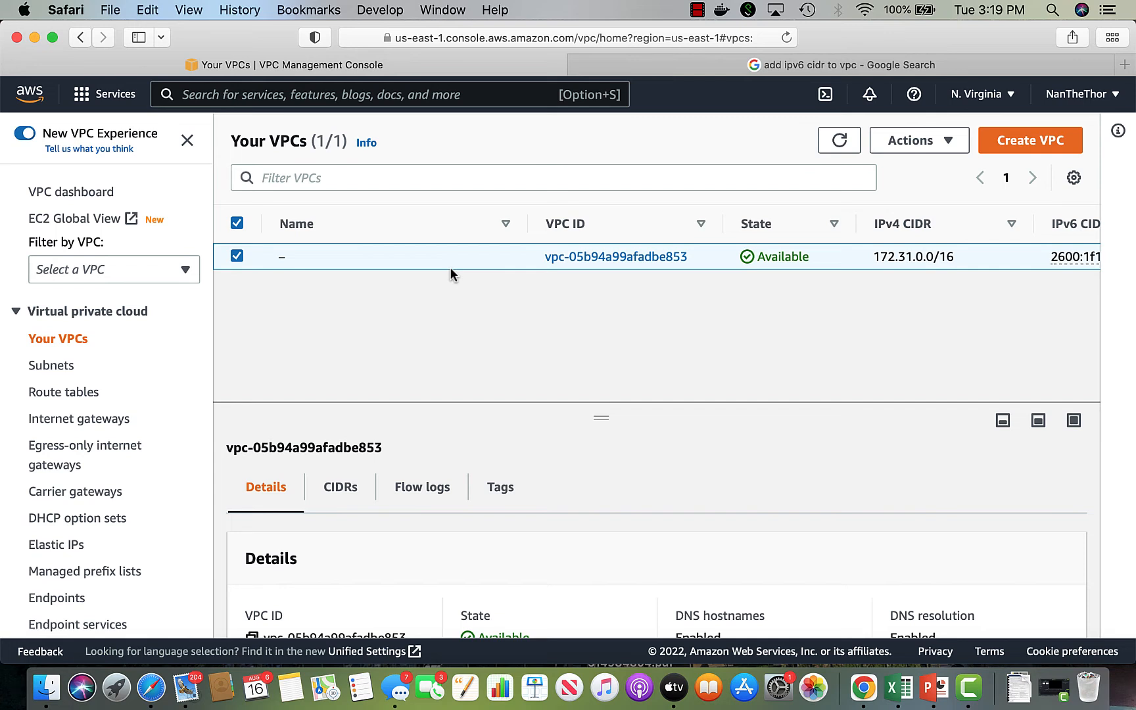
# Step: Edit the IPv6 CIDRs of the pub-workers subnet and add a subnet CIDR block from the VPC block 2600:1f18:62c1:2c00::/56
pyautogui.click(603, 258)
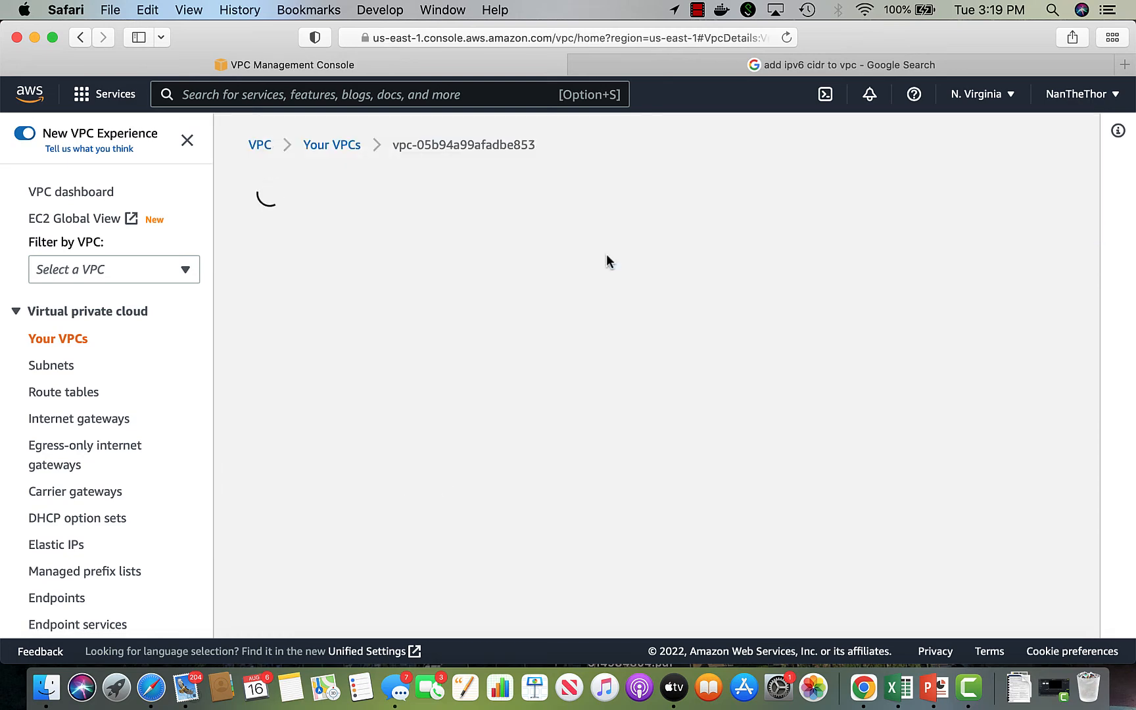
pyautogui.click(61, 366)
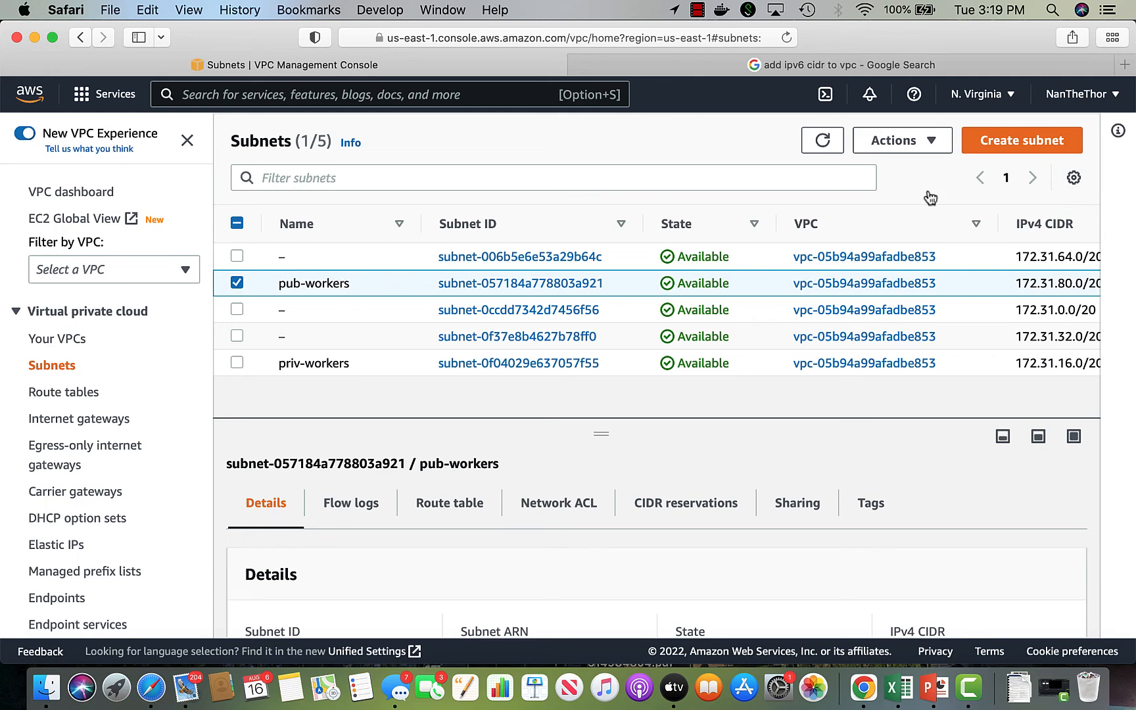
pyautogui.click(932, 140)
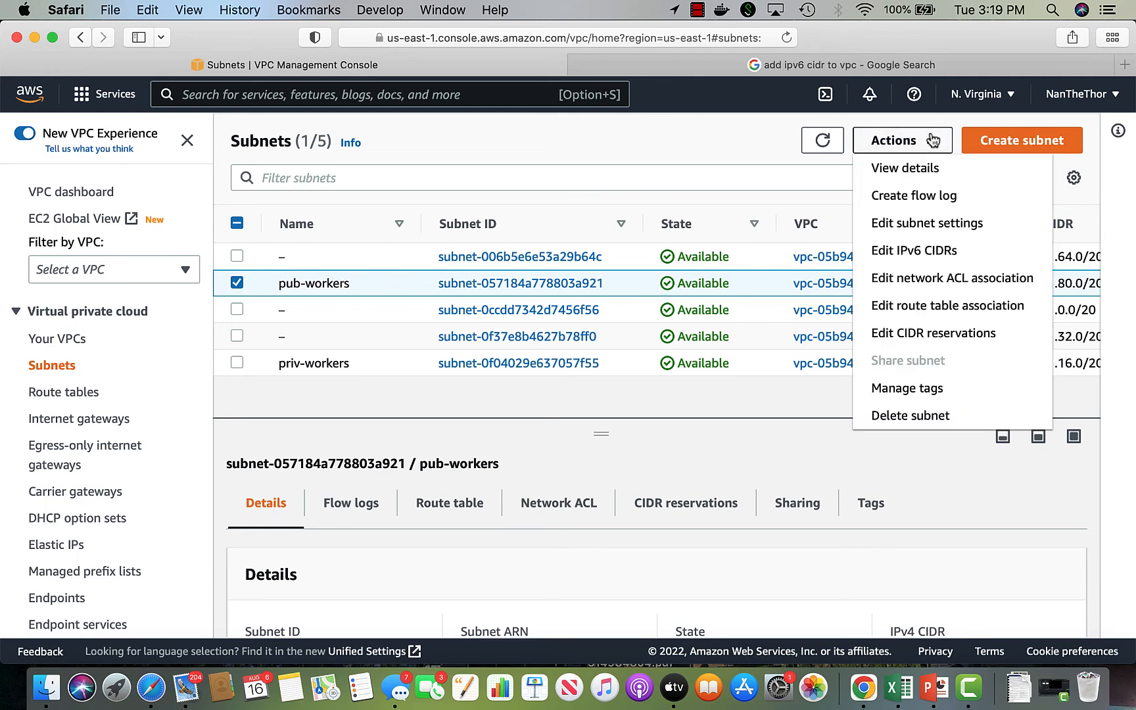
pyautogui.click(911, 249)
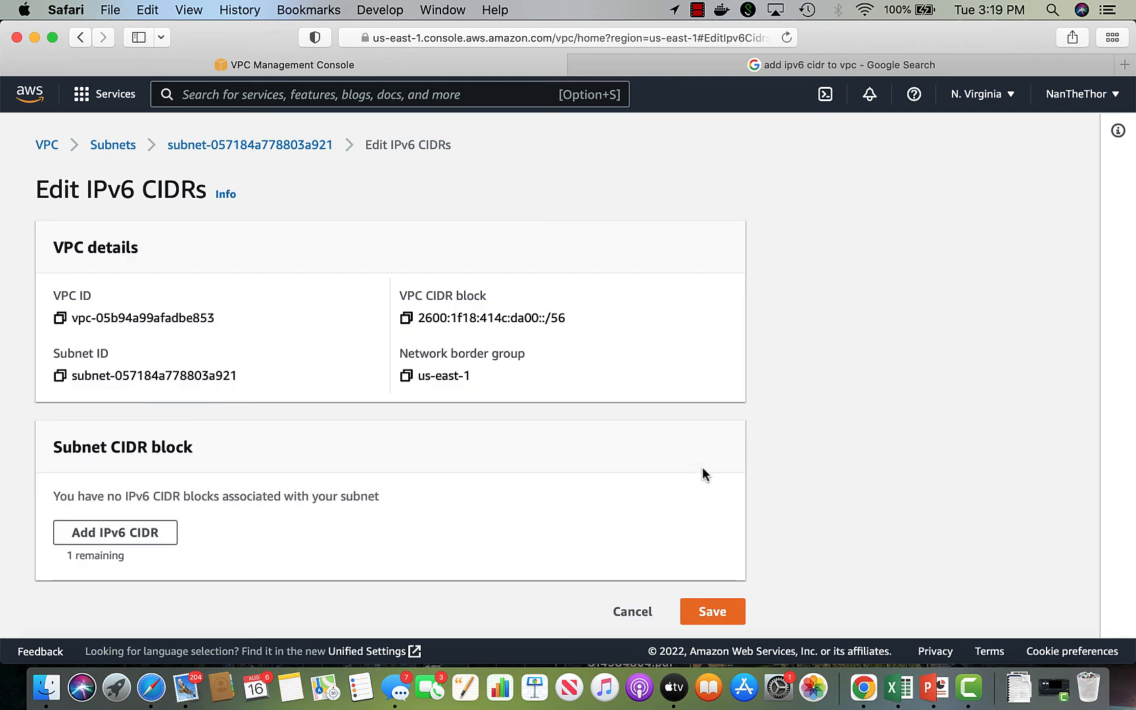
pyautogui.scroll(-1, 694, 408)
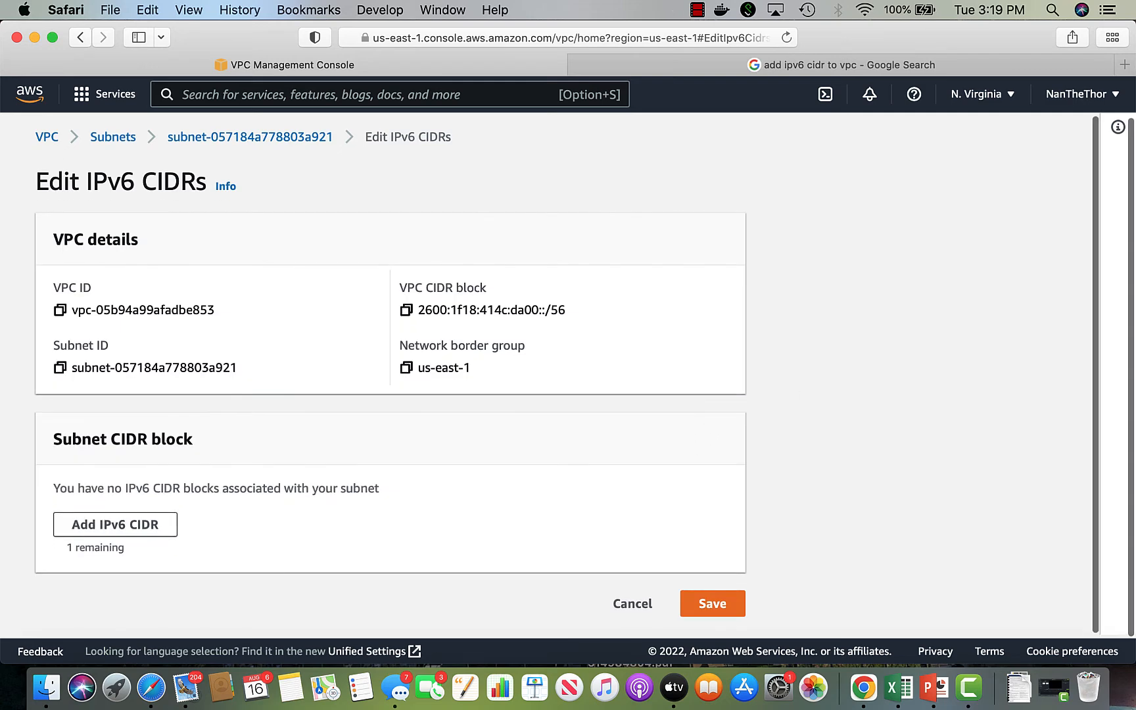
pyautogui.click(141, 528)
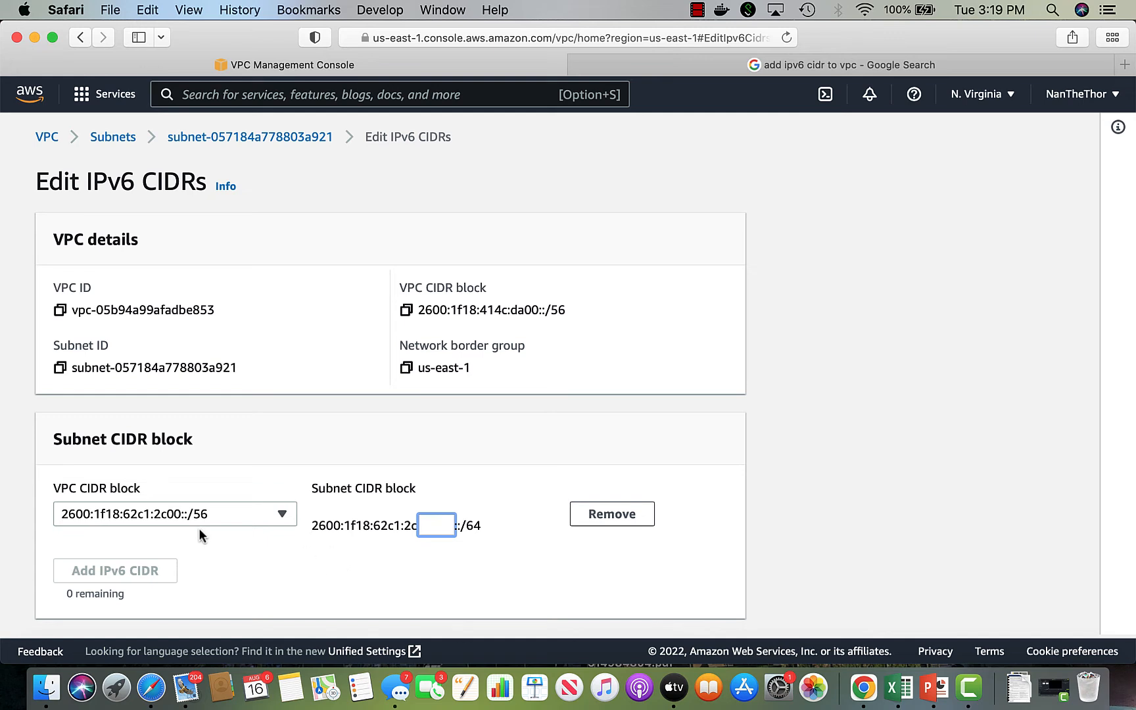
pyautogui.click(366, 565)
pyautogui.scroll(-1, 367, 565)
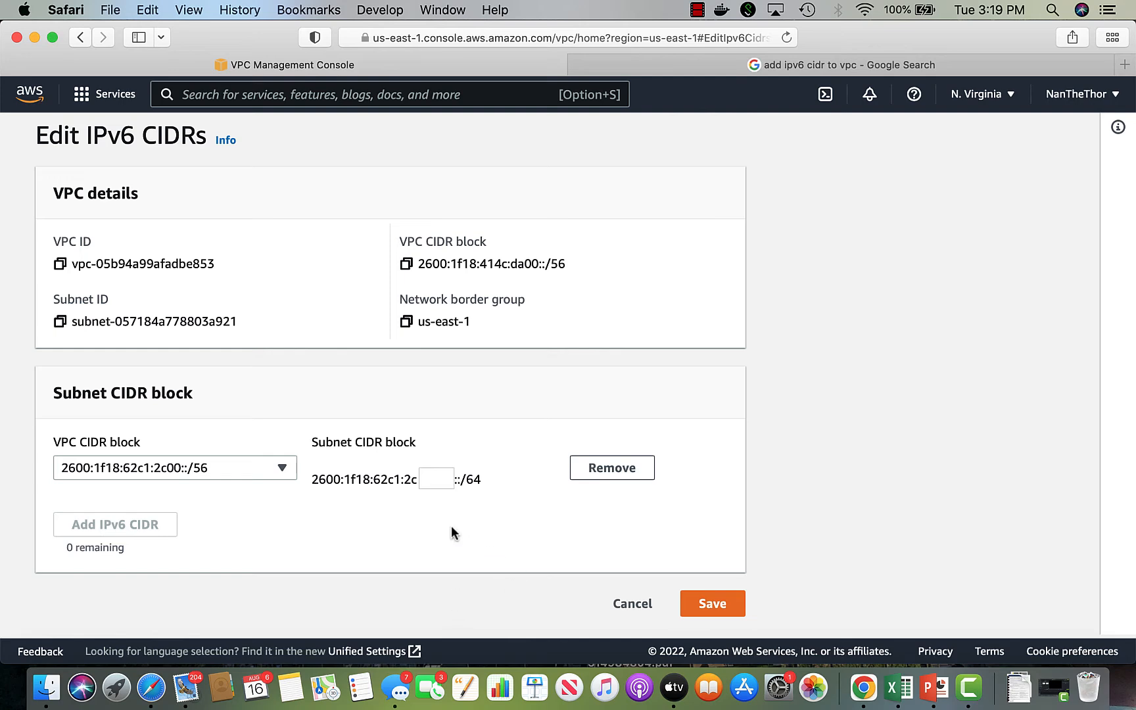
pyautogui.click(433, 485)
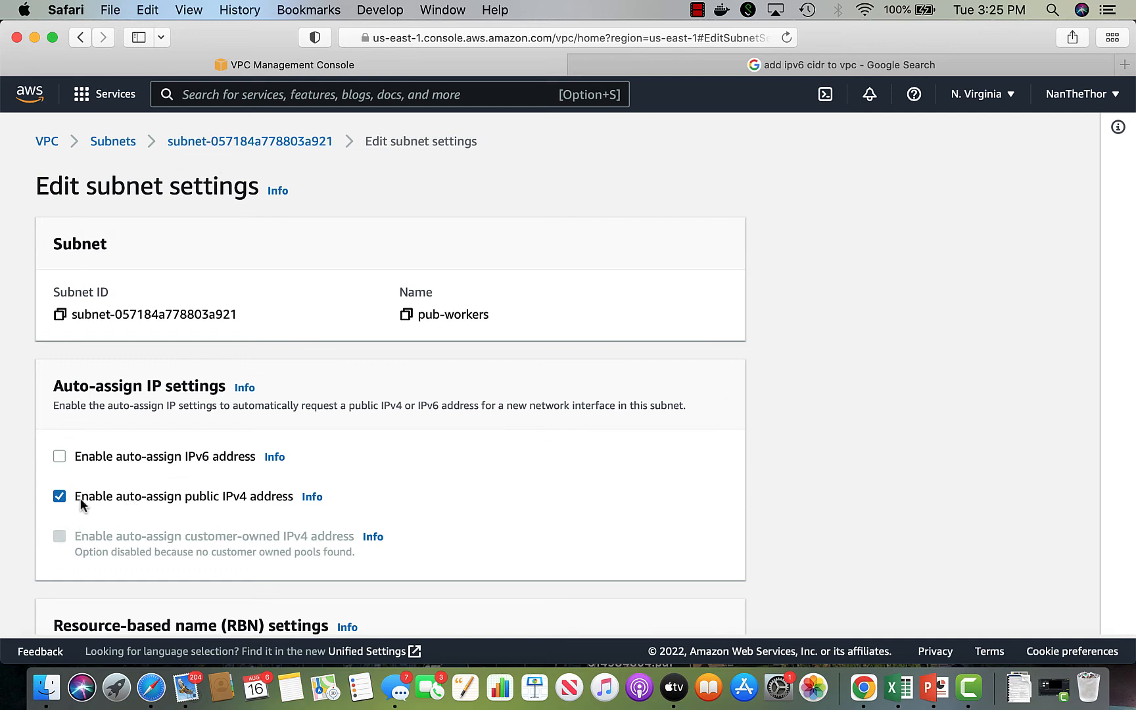
# Step: Enable auto-assign IPv6 address in the pub-workers subnet settings and save the change
pyautogui.click(60, 458)
pyautogui.scroll(-3, 453, 470)
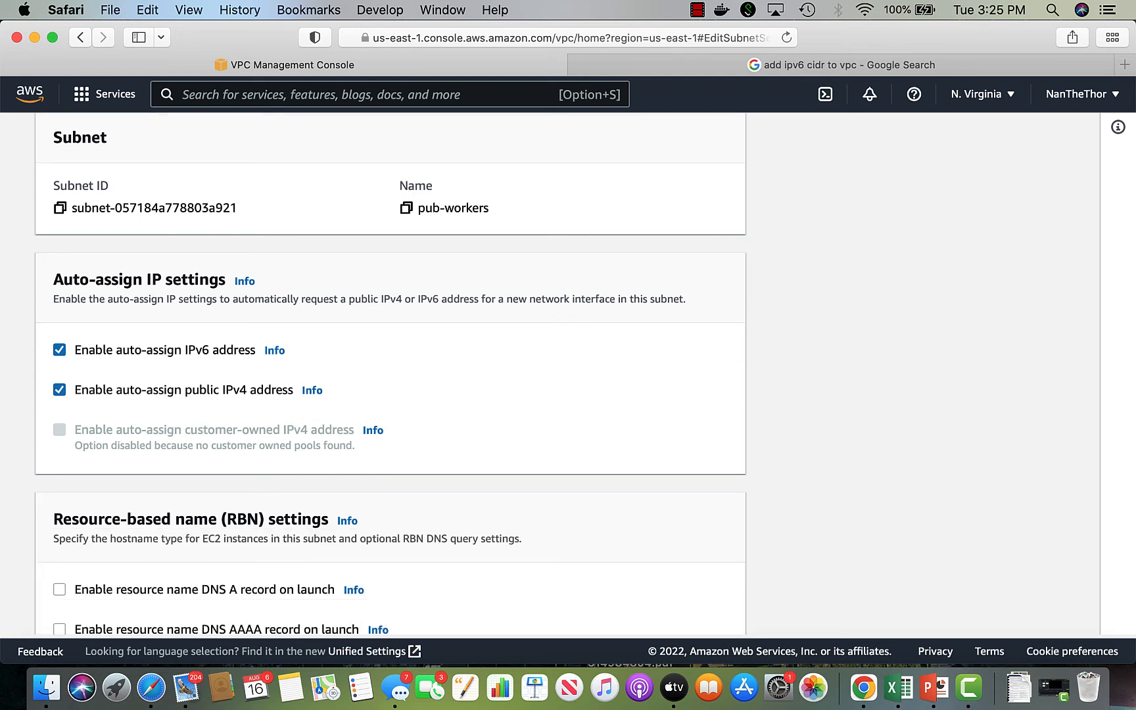
pyautogui.scroll(-6, 452, 381)
pyautogui.scroll(-3, 614, 526)
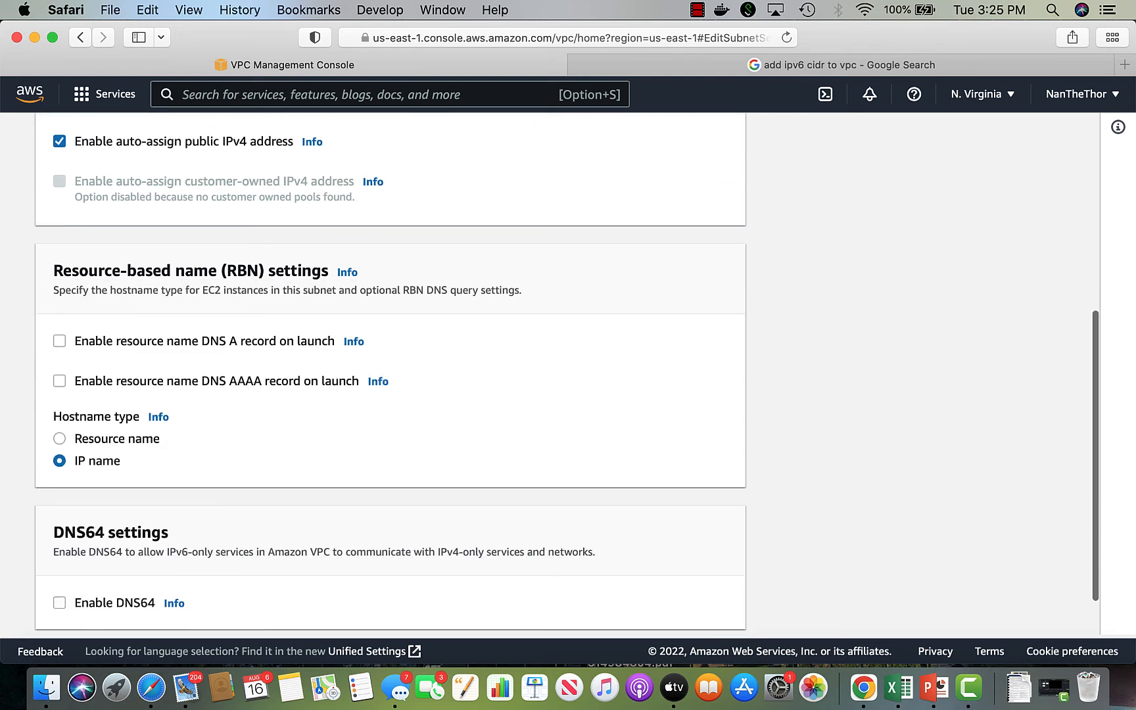
pyautogui.click(694, 609)
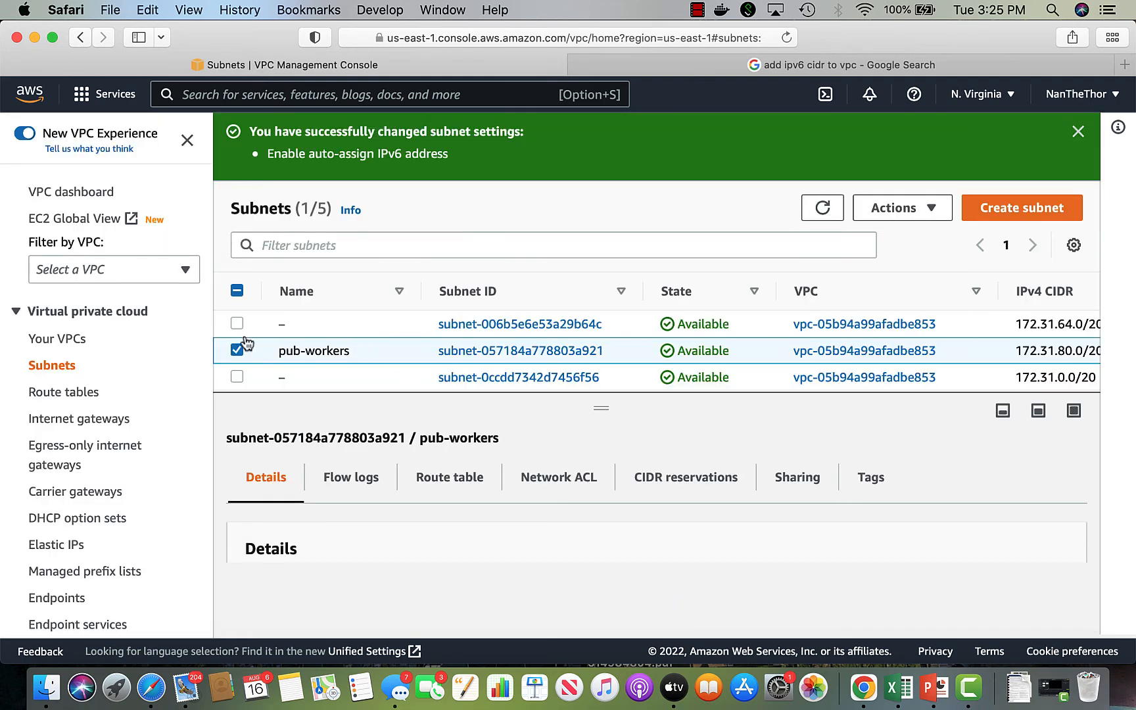
# Step: Examine the auto-assign IP settings of subnet-006b5e6e53a29b64c and return to the subnet list
pyautogui.click(236, 324)
pyautogui.click(237, 350)
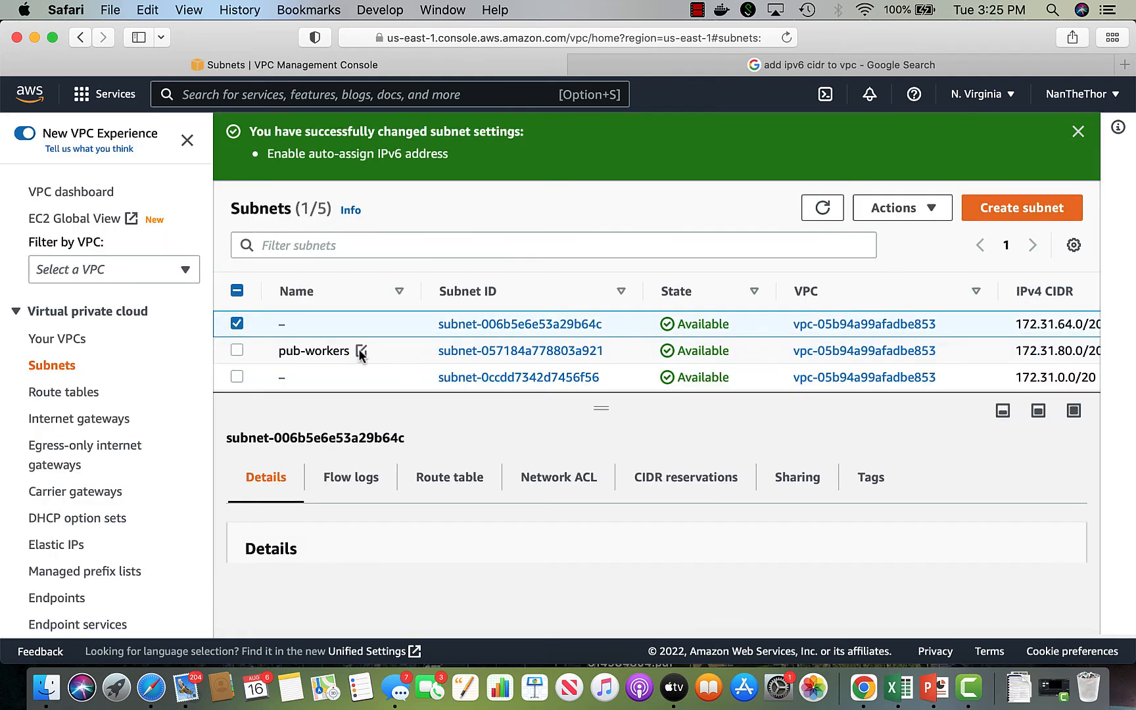
pyautogui.click(901, 209)
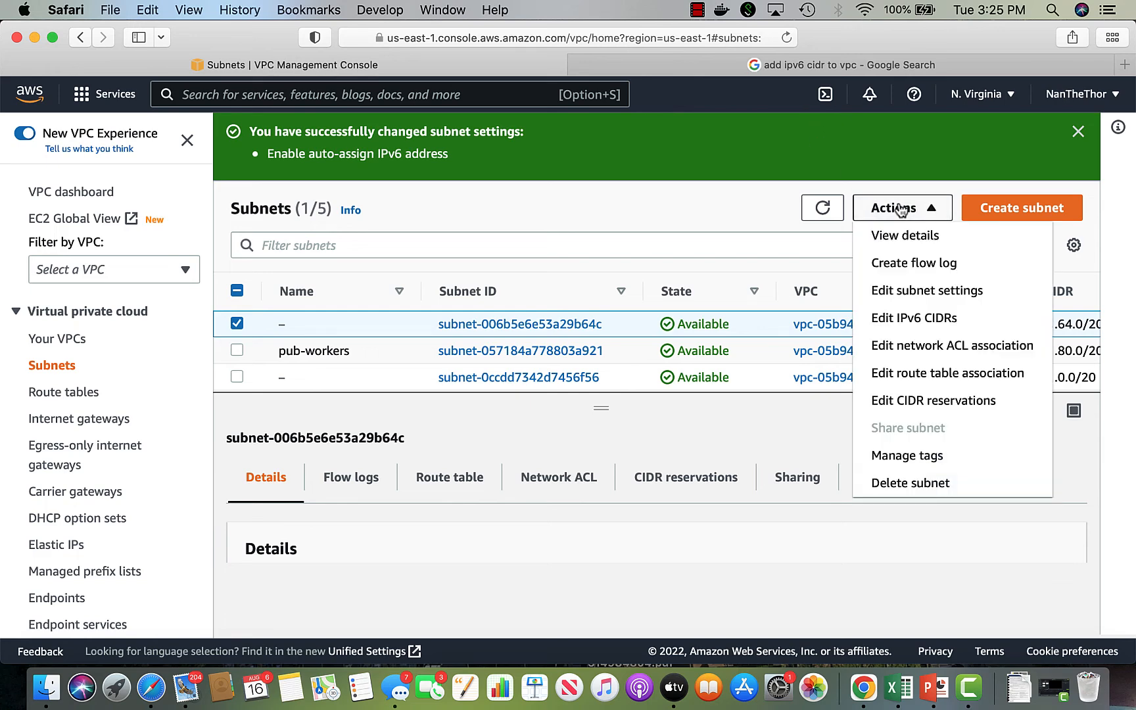
pyautogui.click(902, 297)
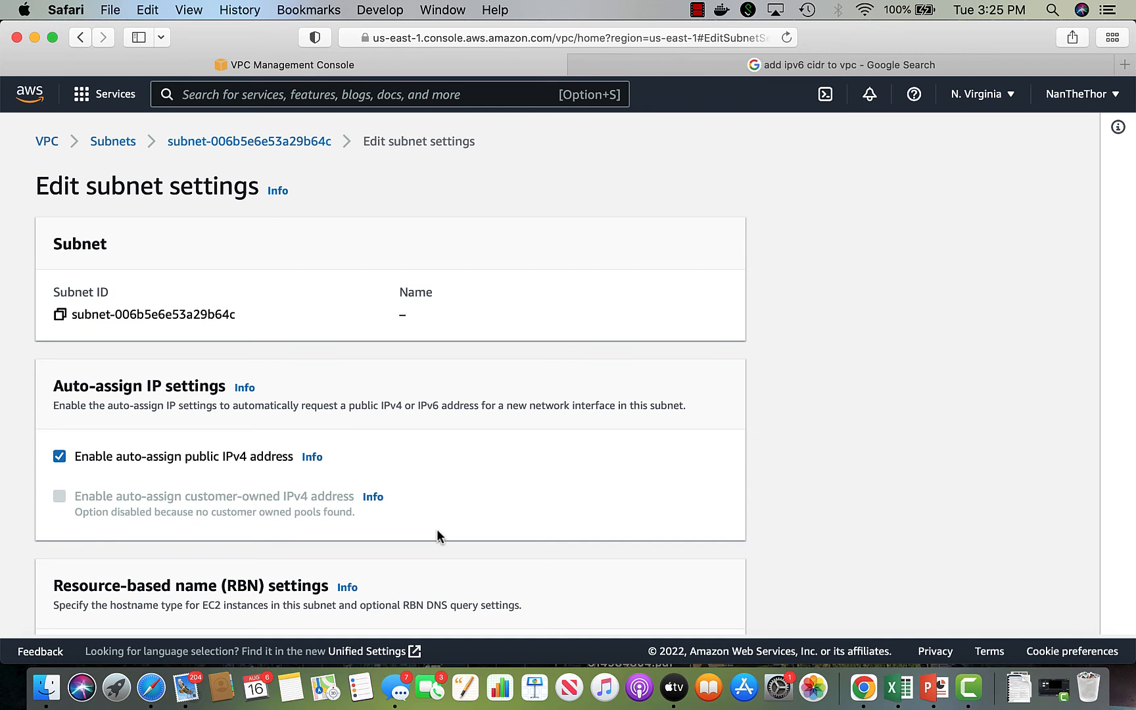
pyautogui.scroll(-2, 437, 529)
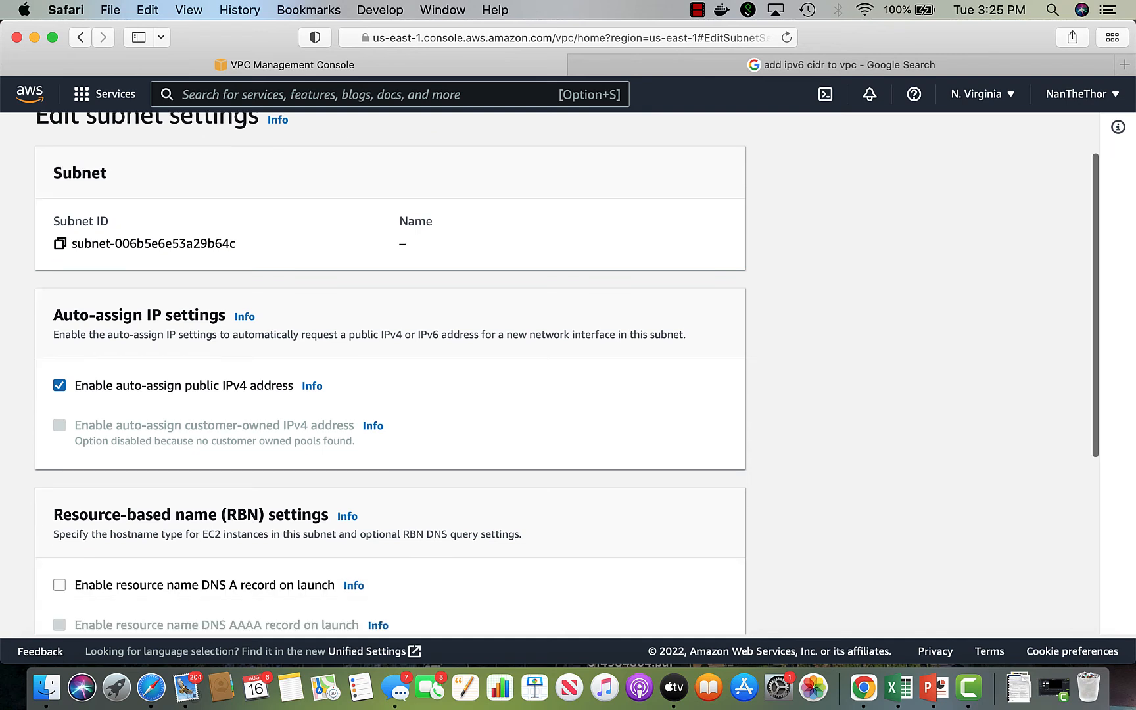
pyautogui.scroll(2, 390, 374)
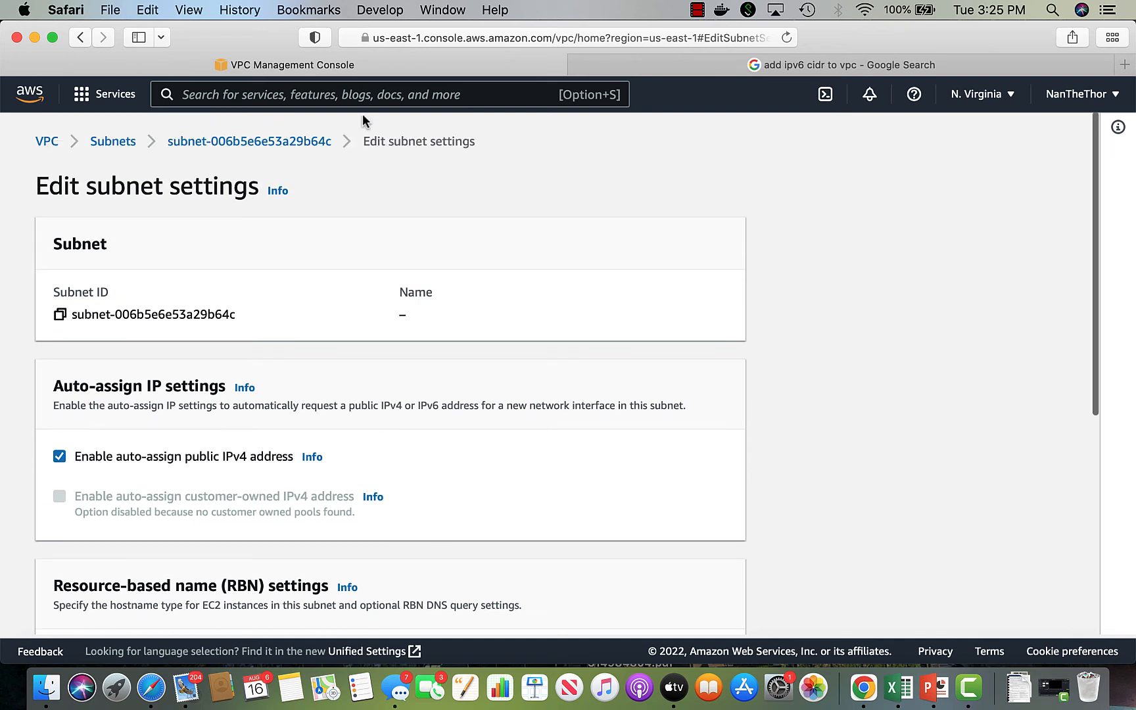
pyautogui.click(80, 37)
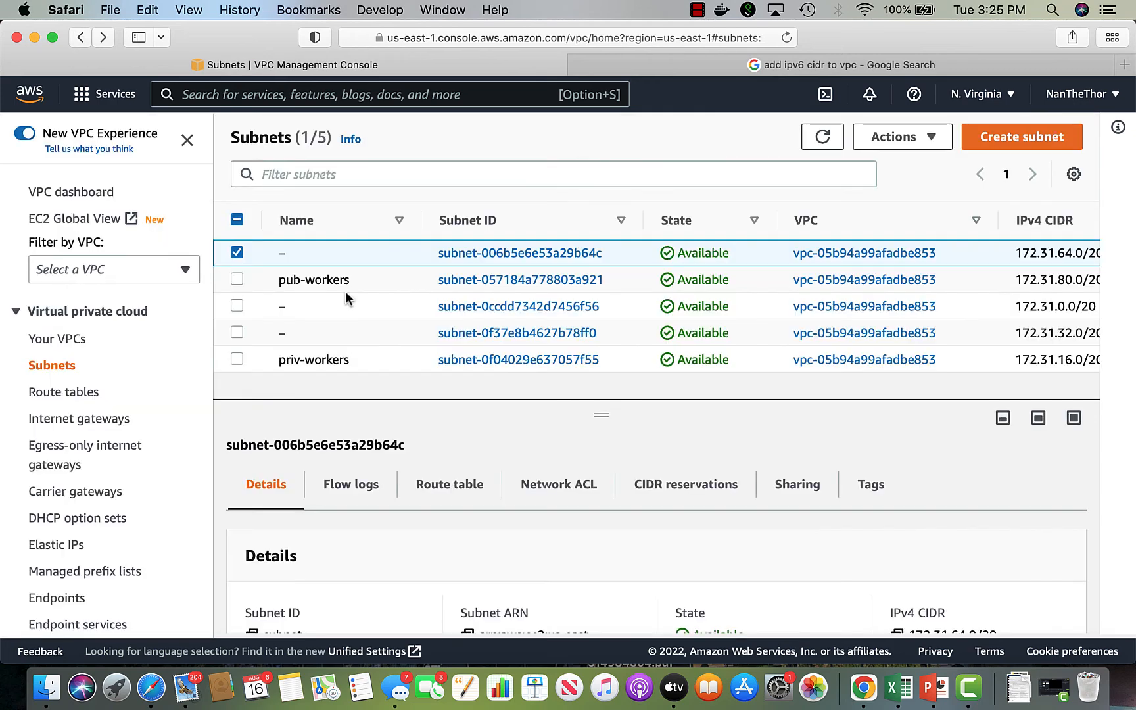
# Step: Check the IPv6 CIDR association of subnet-0ccdd7342d7456f56 and return to the subnet list
pyautogui.moveTo(357, 362)
pyautogui.click(236, 306)
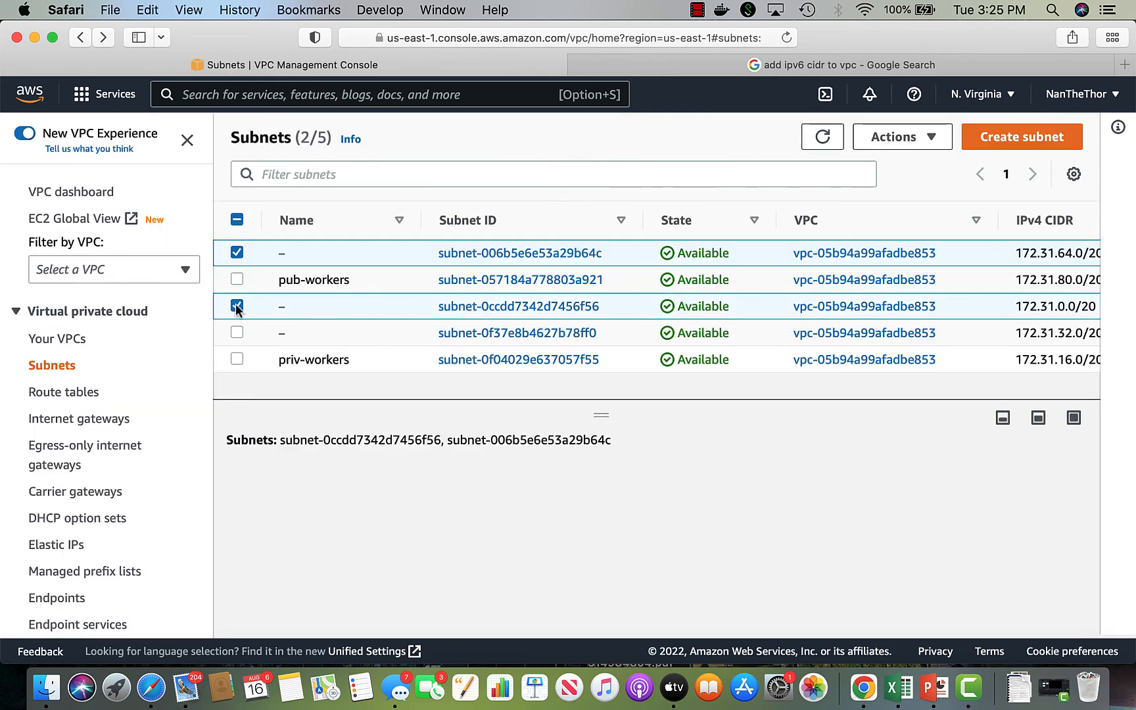
pyautogui.click(237, 253)
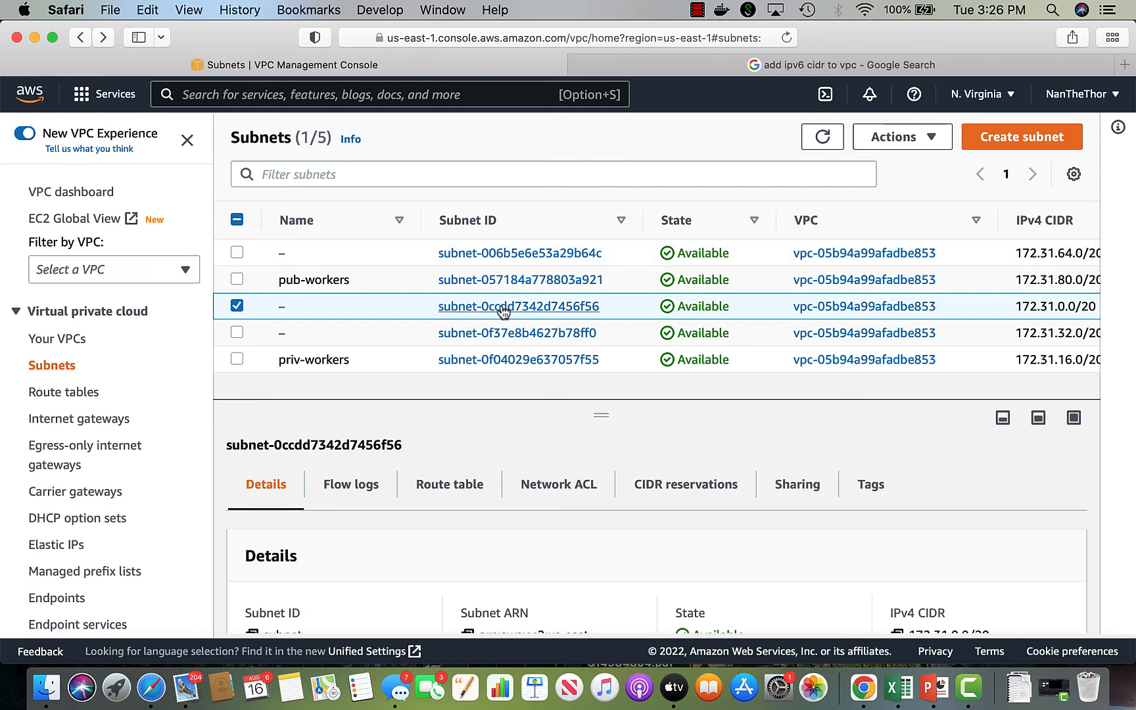
pyautogui.click(893, 137)
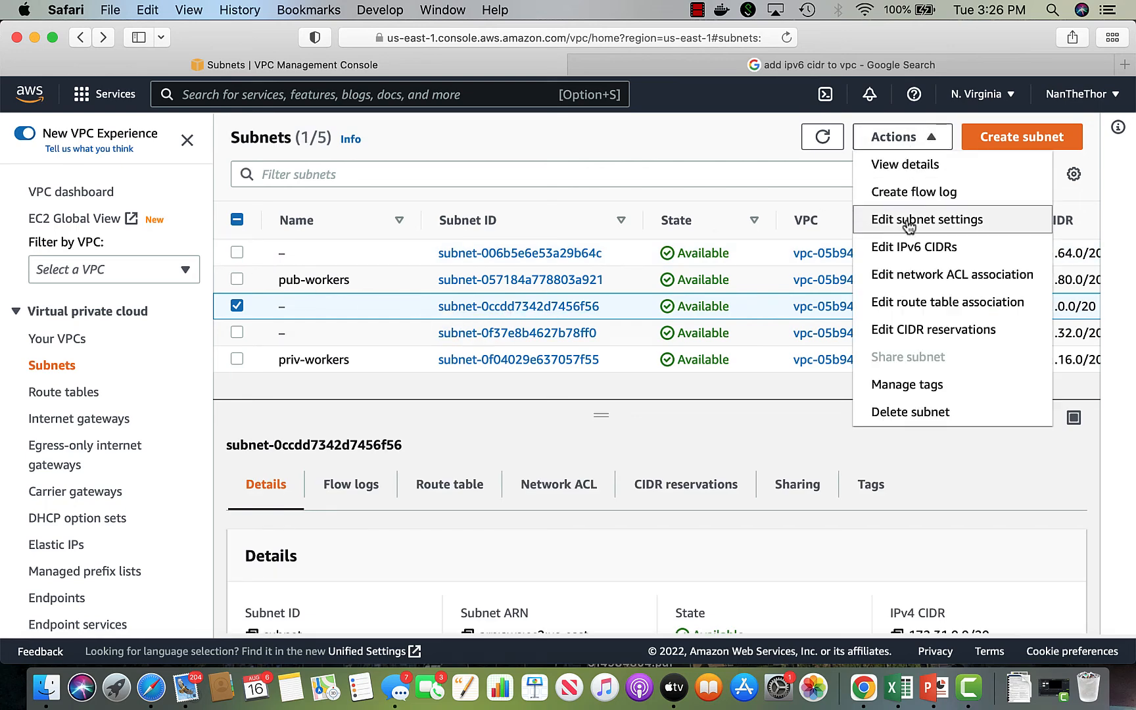
pyautogui.click(905, 246)
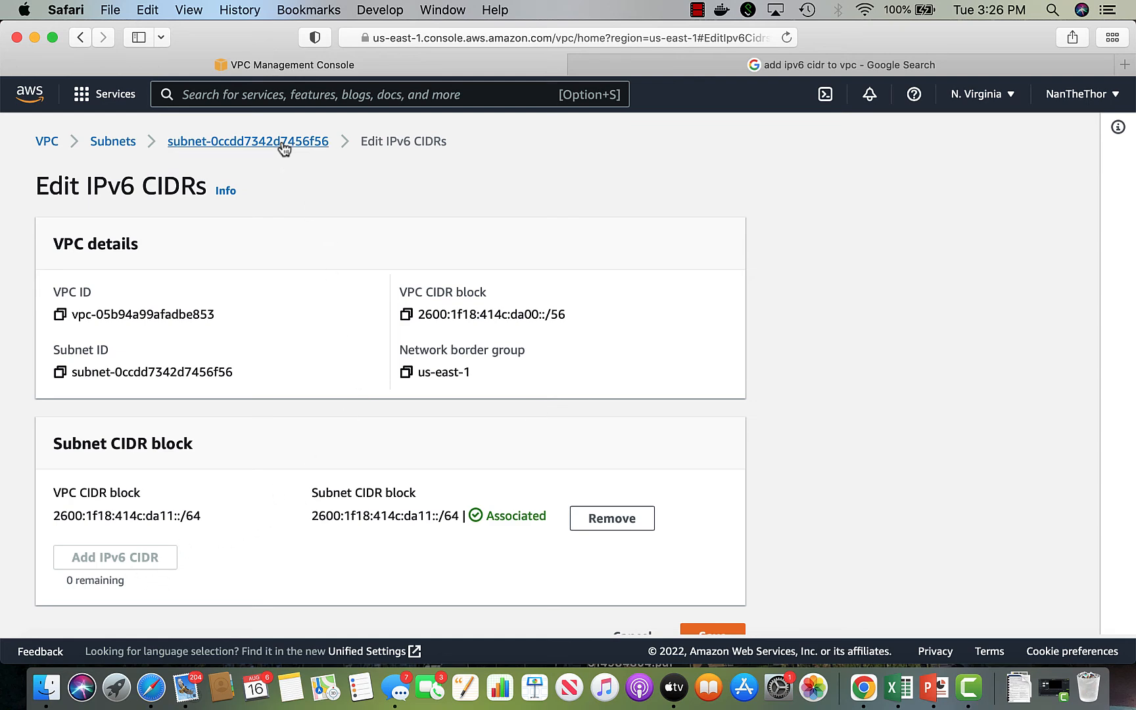
pyautogui.click(80, 37)
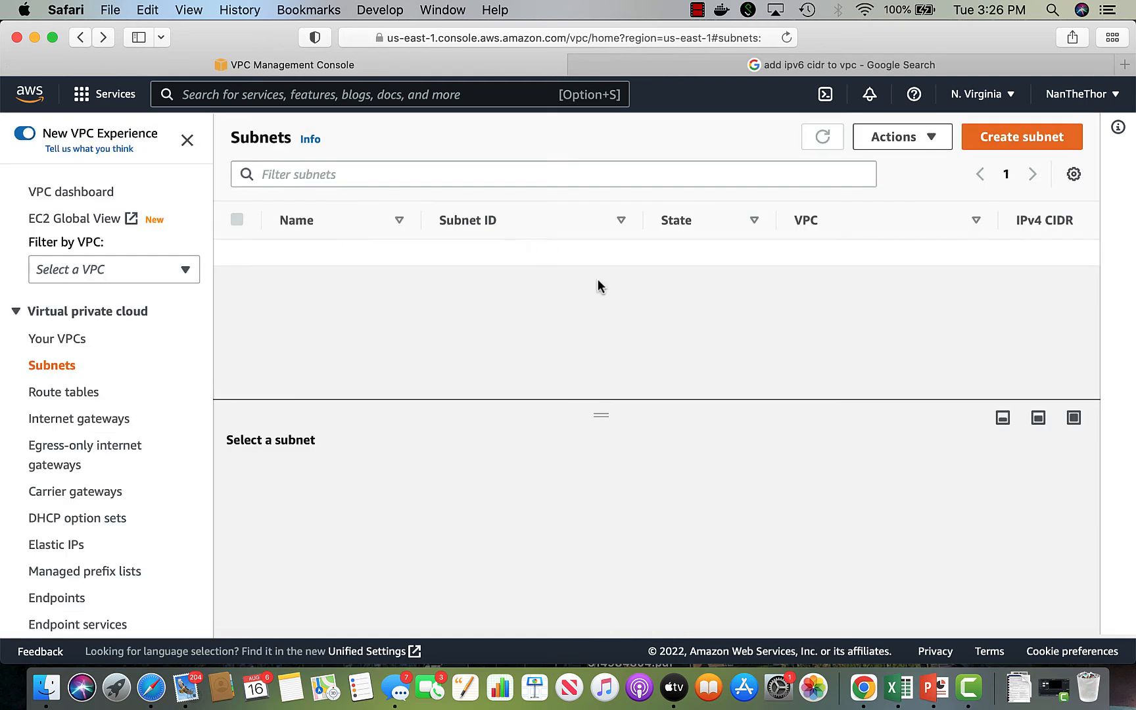
# Step: Enable auto-assign IPv6 address in the settings of subnet-0ccdd7342d7456f56 and save the change
pyautogui.click(897, 137)
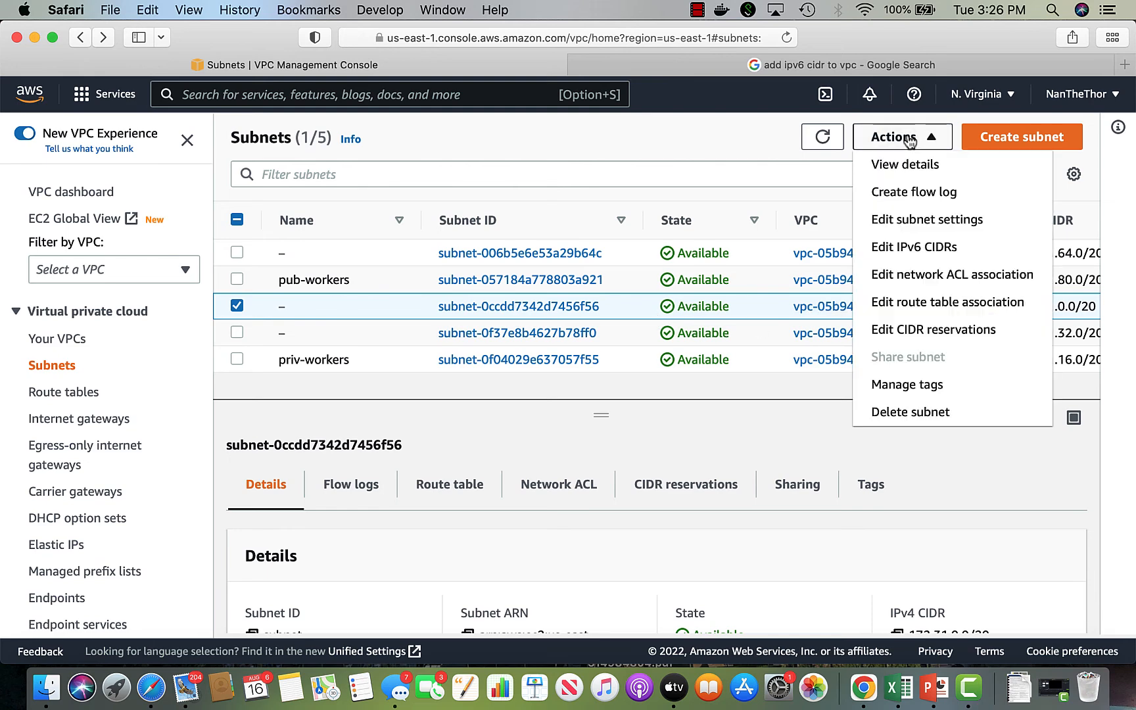
pyautogui.click(914, 219)
pyautogui.click(209, 458)
pyautogui.scroll(-5, 807, 538)
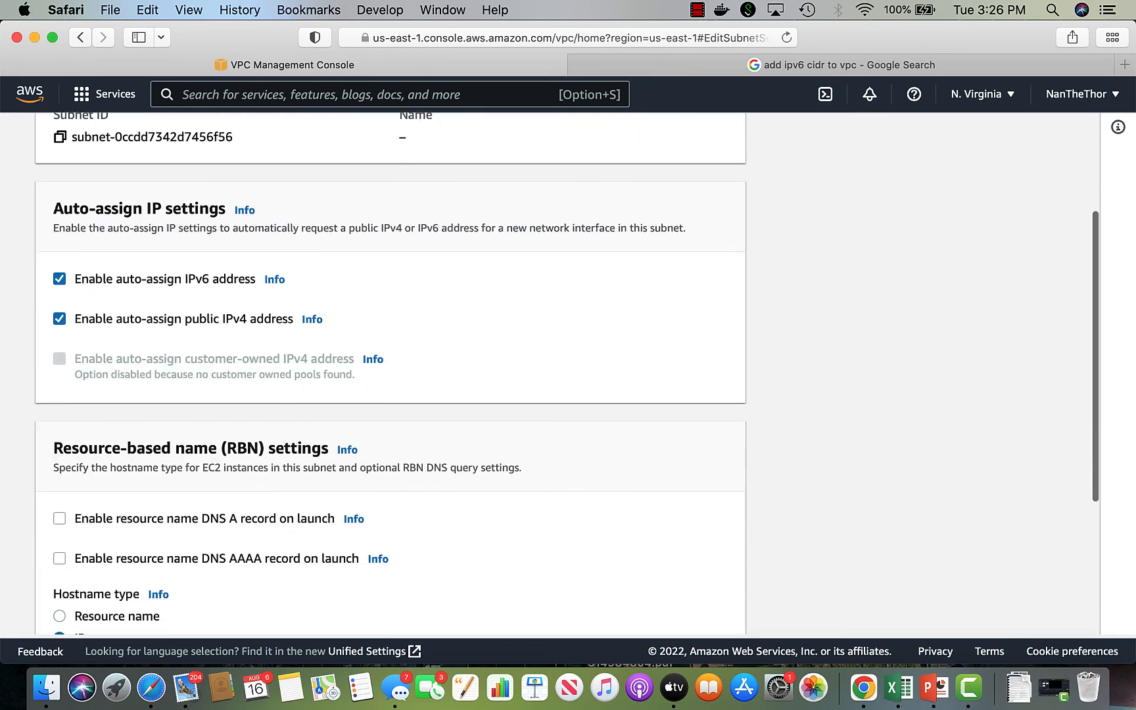
pyautogui.scroll(-2, 390, 368)
pyautogui.click(728, 601)
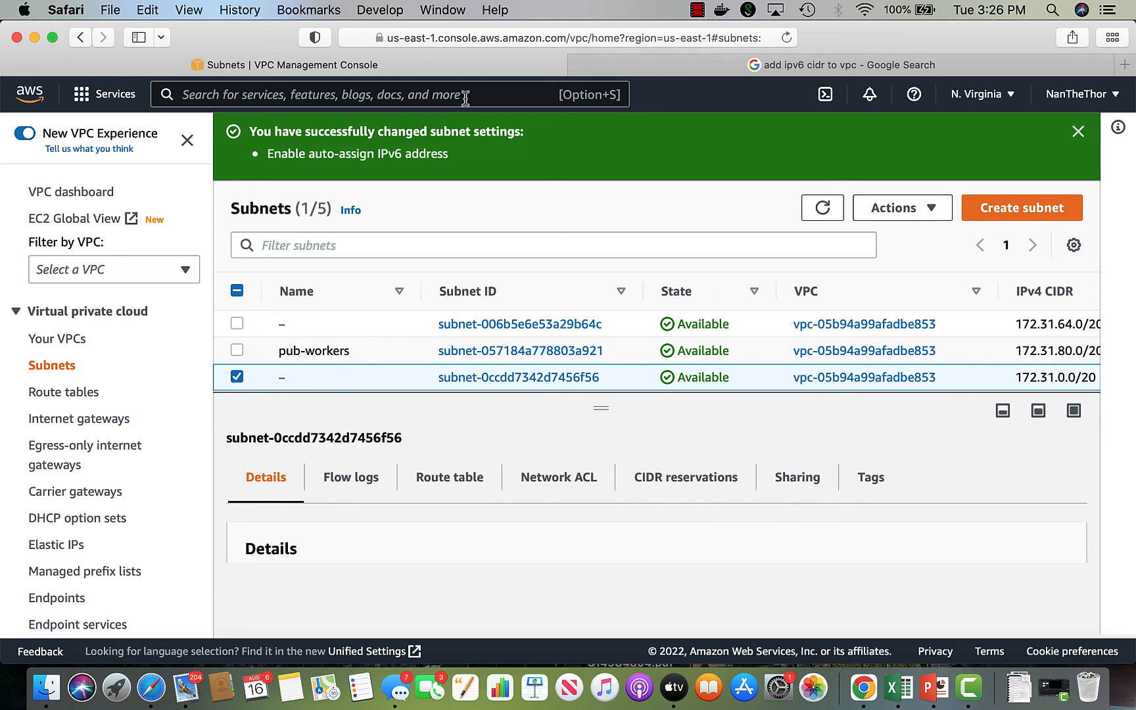
pyautogui.click(699, 10)
pyautogui.click(736, 31)
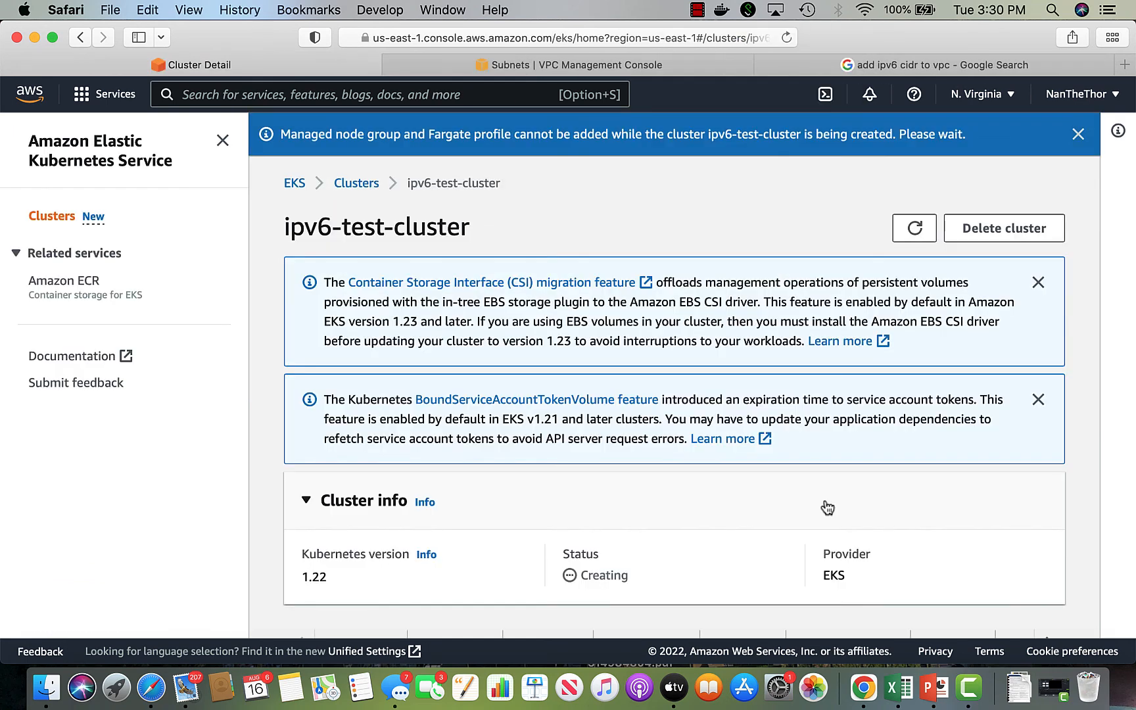